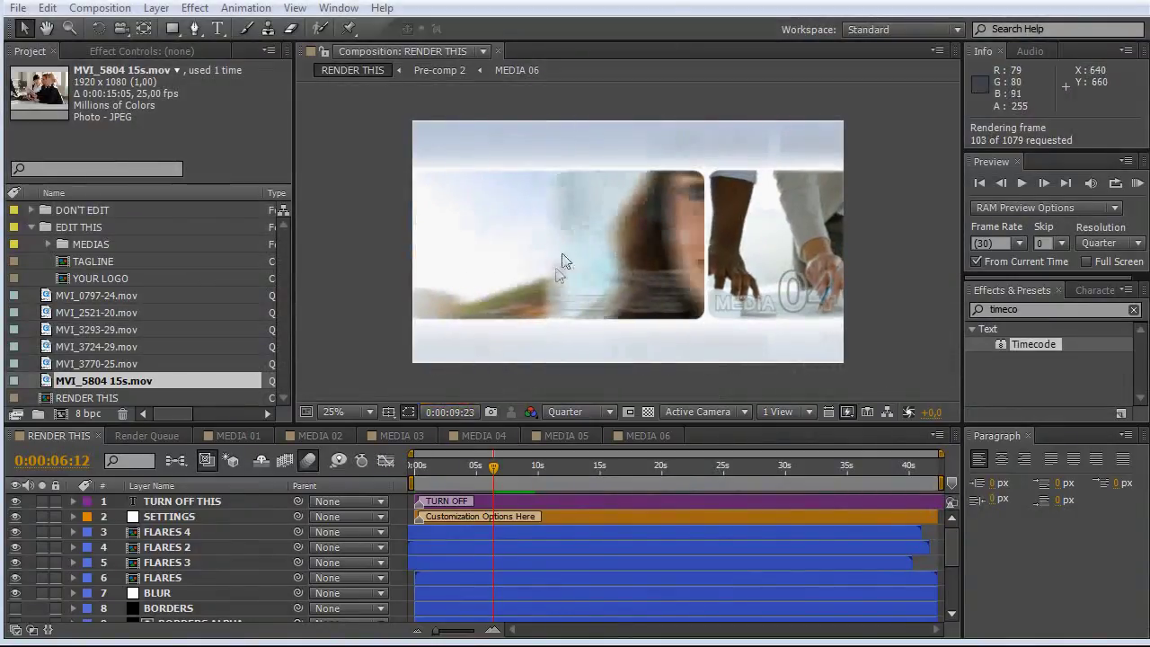
# - Select the FLARES 4 layer and play back the cached preview, then stop it
pyautogui.click(693, 357)
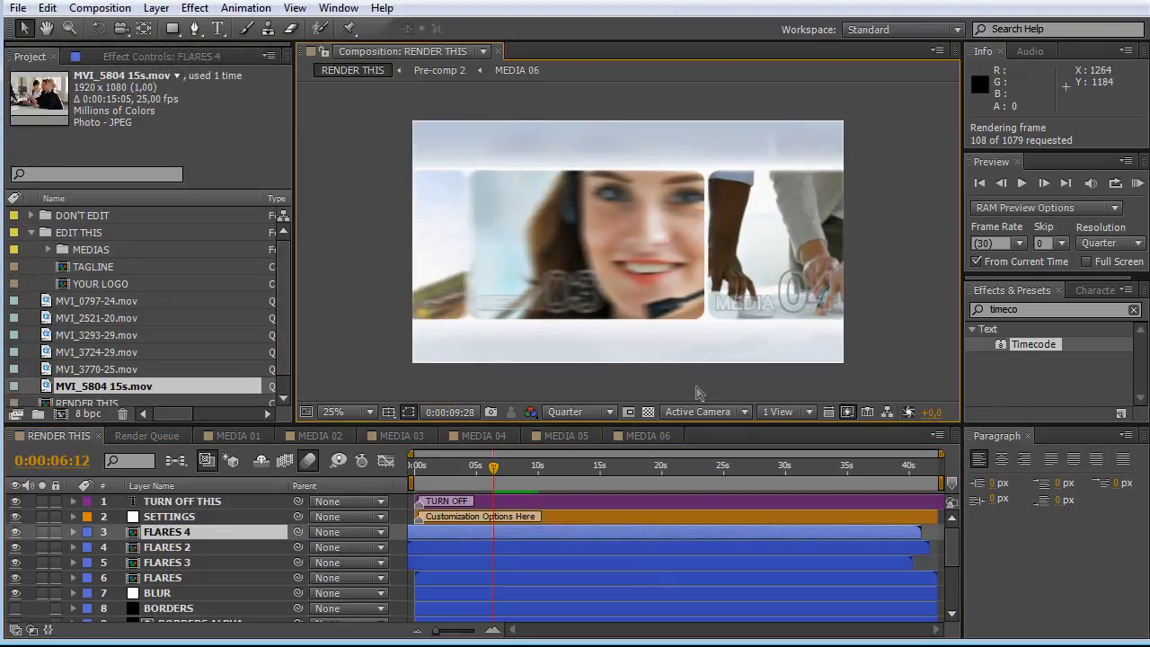
pyautogui.click(696, 371)
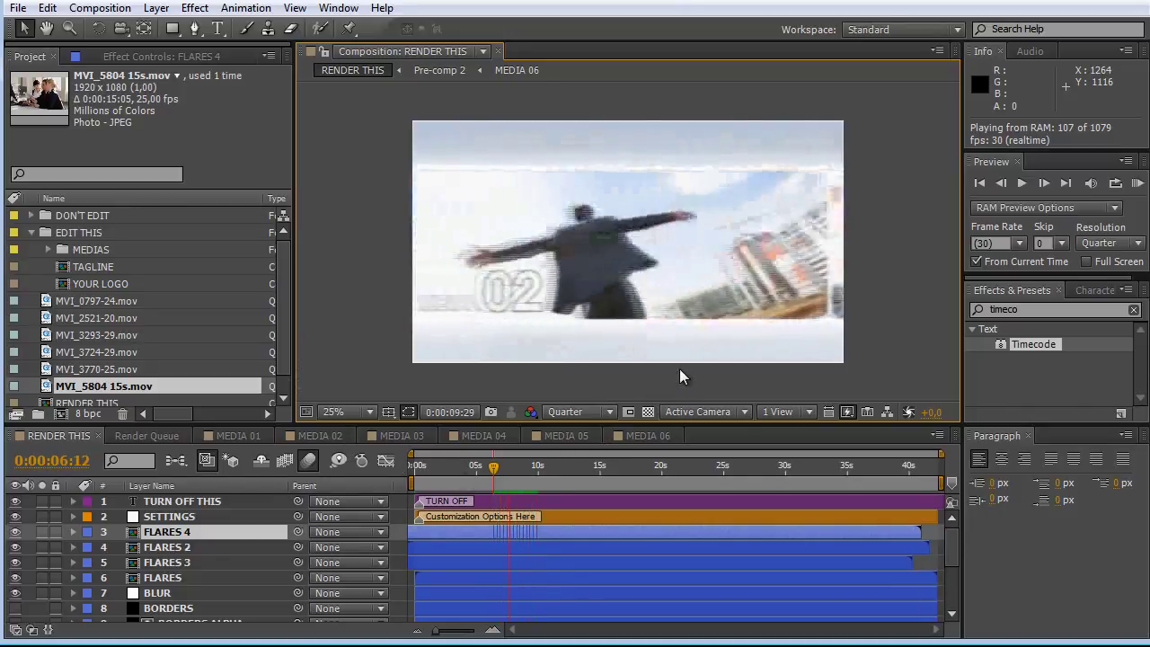
pyautogui.press('space')
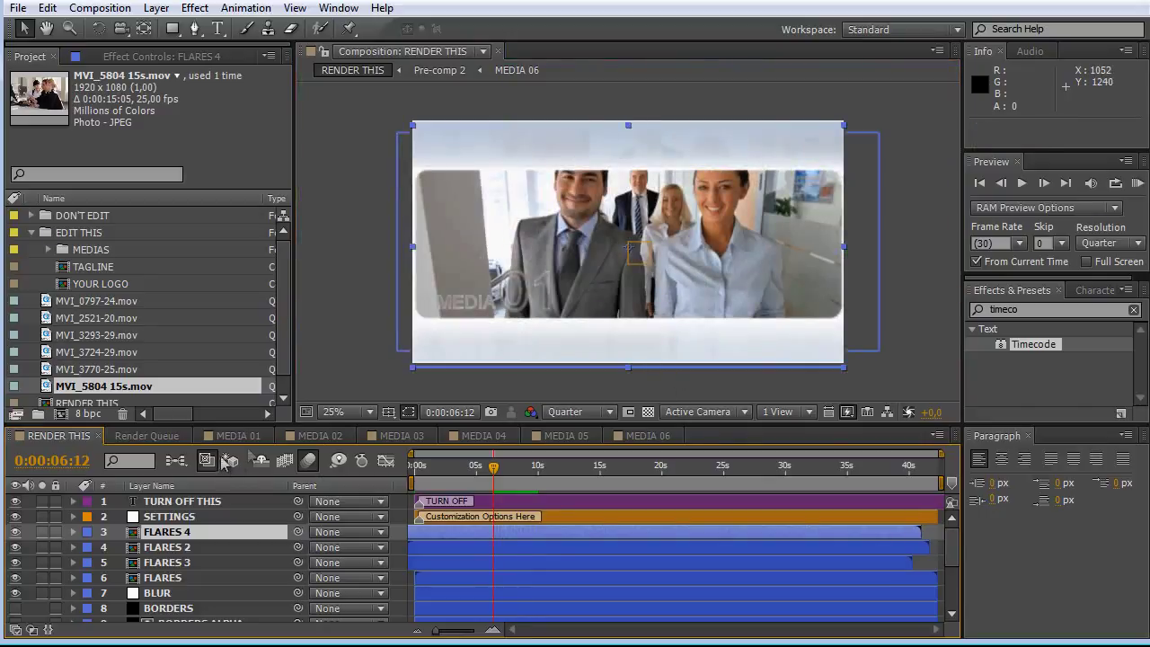
# - Open the MEDIA 02 composition, move into the footage, and fit the whole frame in the viewer
pyautogui.click(320, 435)
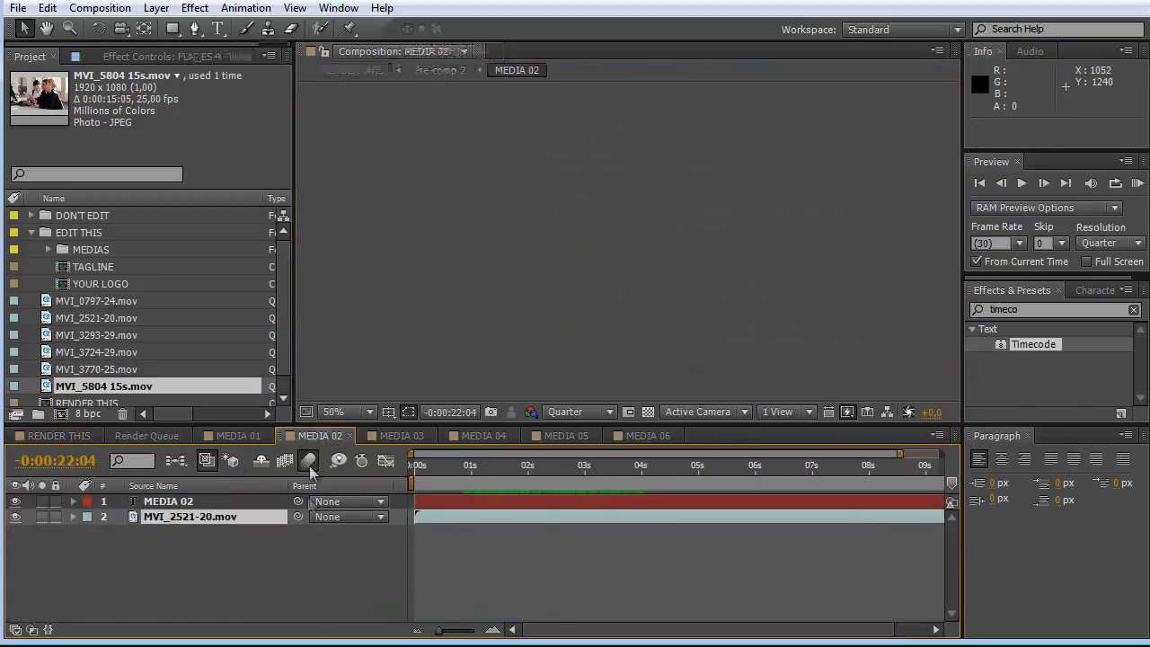
pyautogui.moveTo(454, 472)
pyautogui.mouseDown()
pyautogui.moveTo(444, 472)
pyautogui.moveTo(469, 472)
pyautogui.mouseUp()
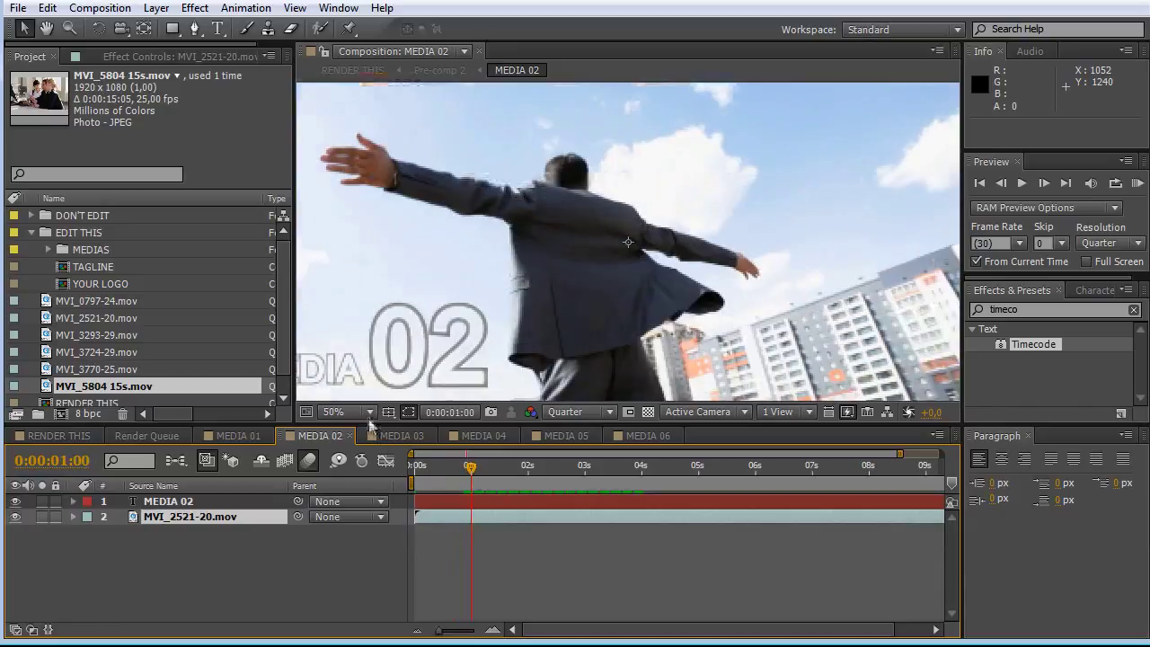
pyautogui.click(364, 413)
pyautogui.click(375, 452)
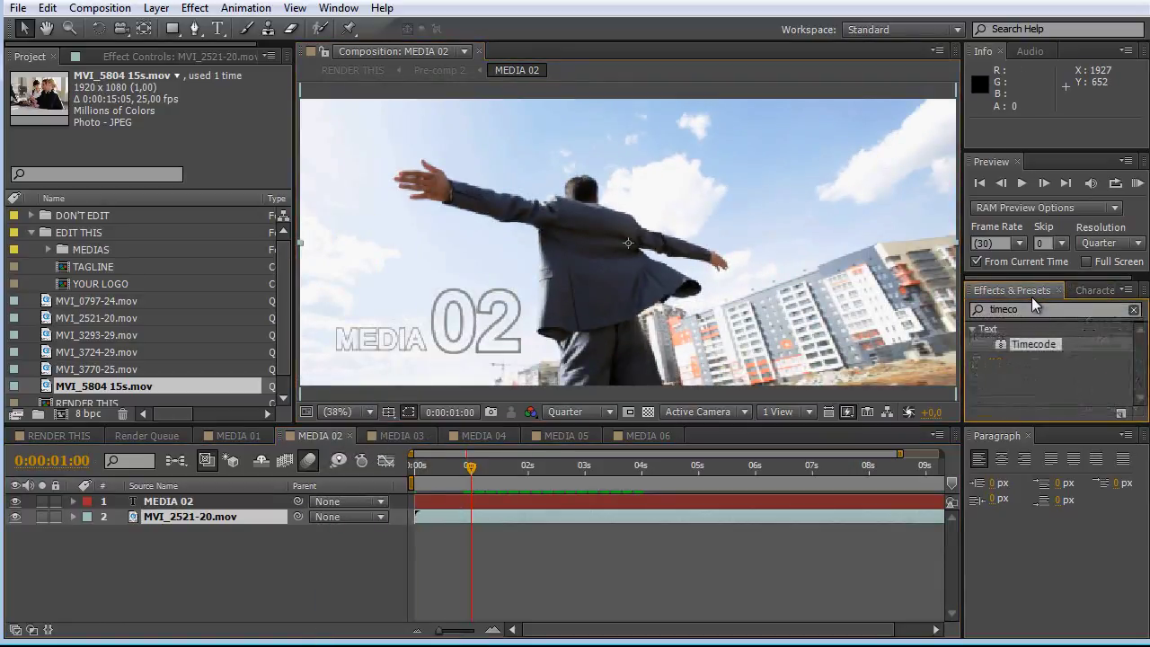
# - Search for the Timecode effect and apply it to the MVI_2521-20.mov layer
pyautogui.moveTo(1033, 344); pyautogui.dragTo(1044, 311)
pyautogui.click(1133, 310)
pyautogui.click(1045, 310)
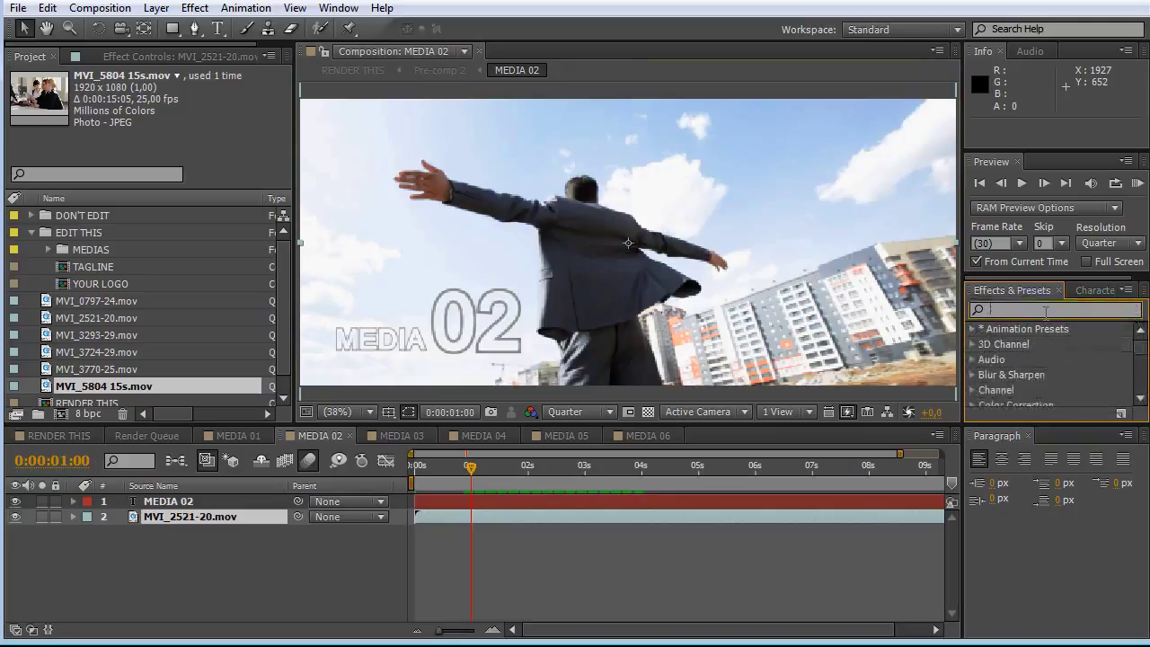
pyautogui.write('t')
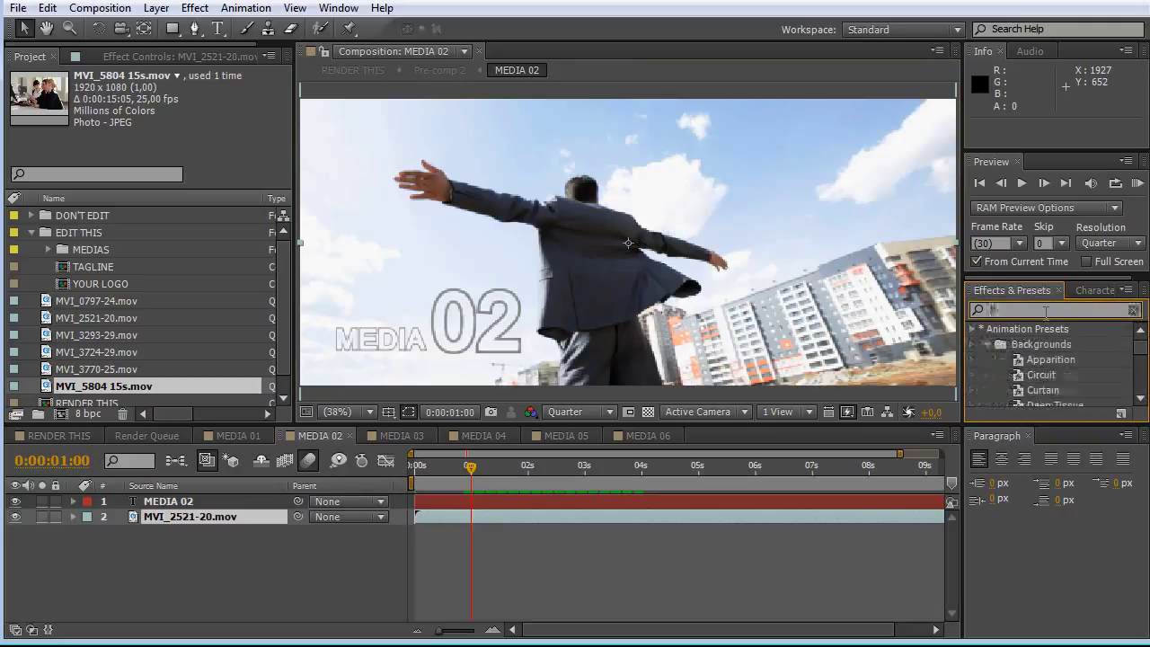
pyautogui.write('imecode')
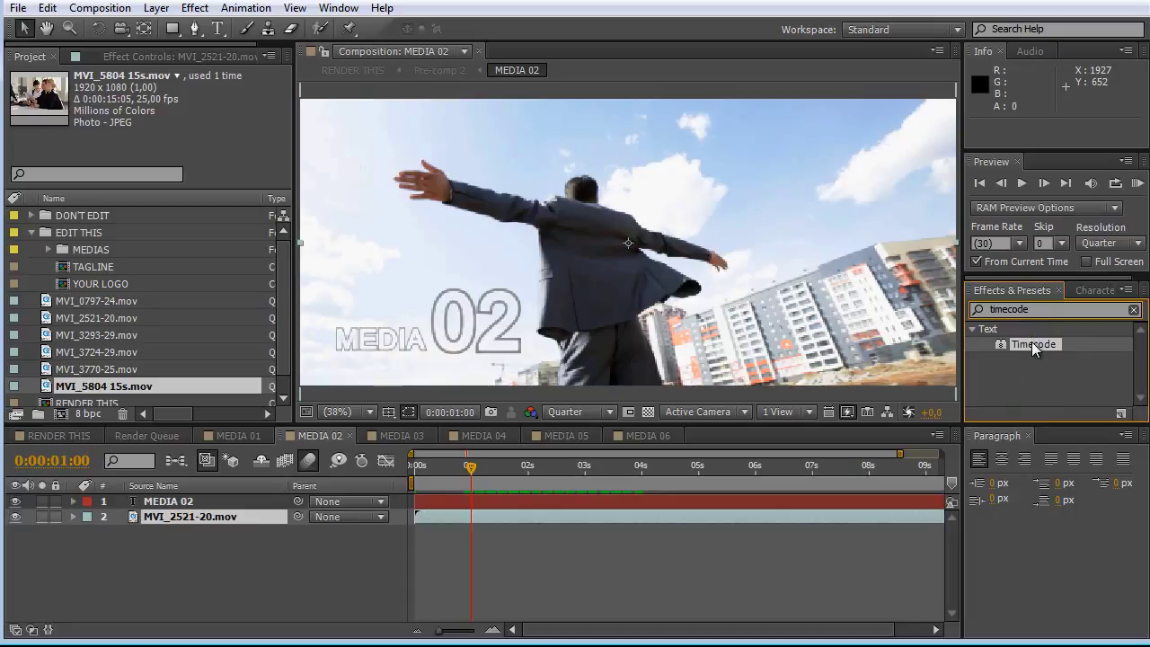
pyautogui.moveTo(1031, 343); pyautogui.dragTo(292, 564)
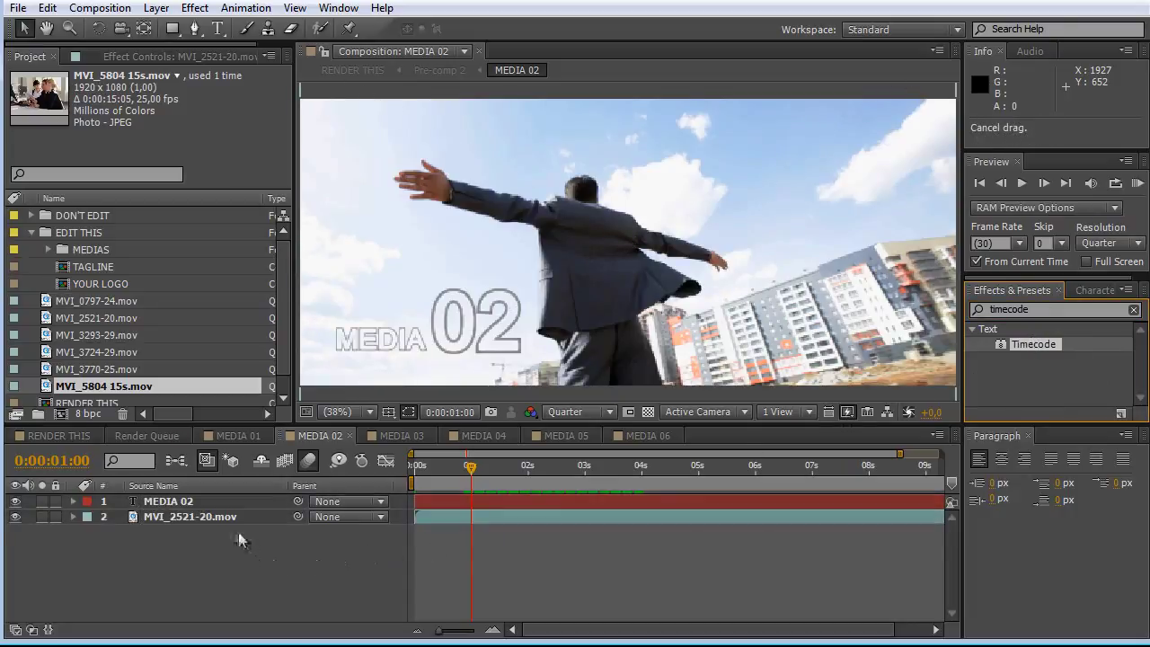
pyautogui.moveTo(238, 533); pyautogui.dragTo(234, 517)
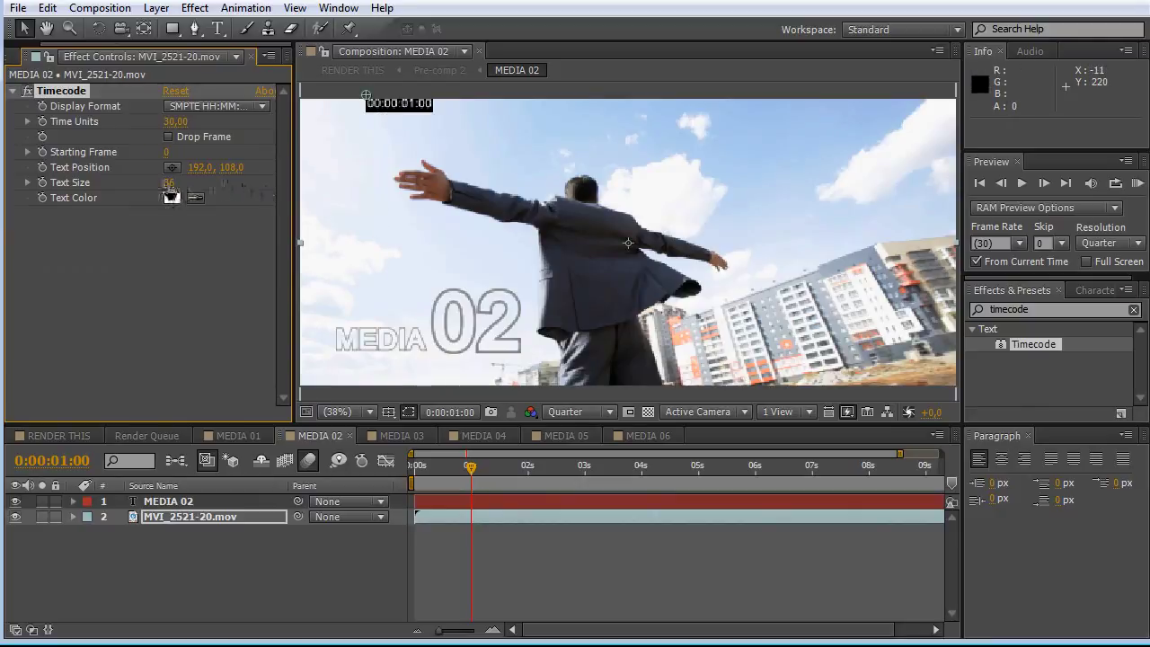
# - Enlarge the timecode text to size 128 and move it to the frame's centre-right
pyautogui.moveTo(197, 184); pyautogui.dragTo(251, 189)
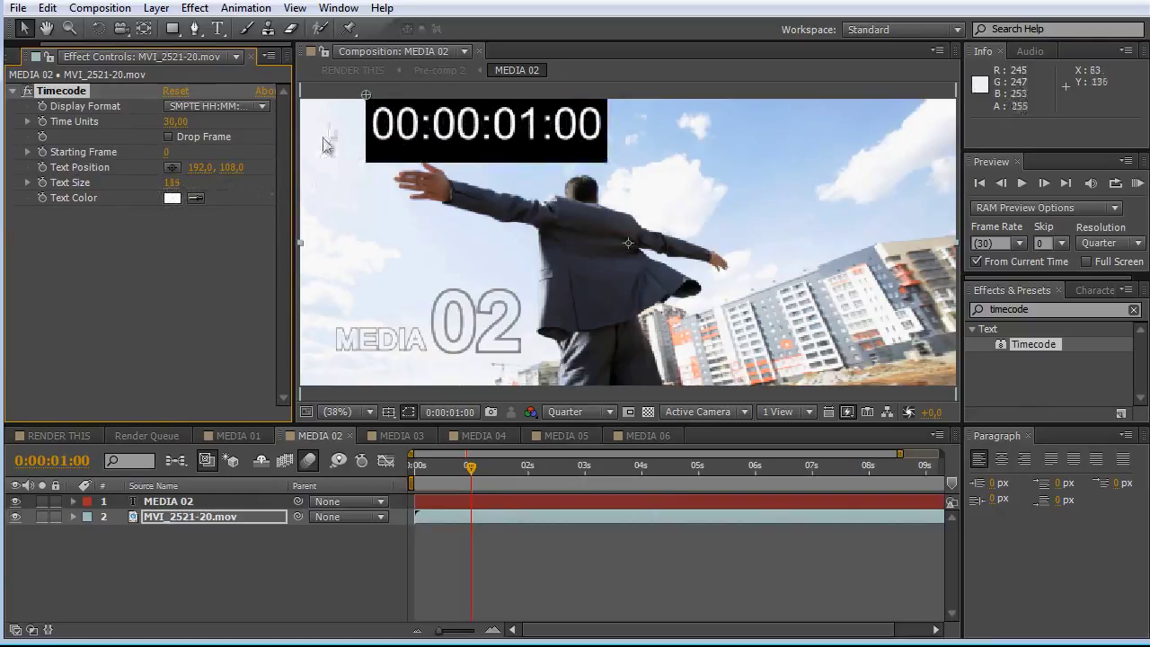
pyautogui.moveTo(367, 95); pyautogui.dragTo(507, 220)
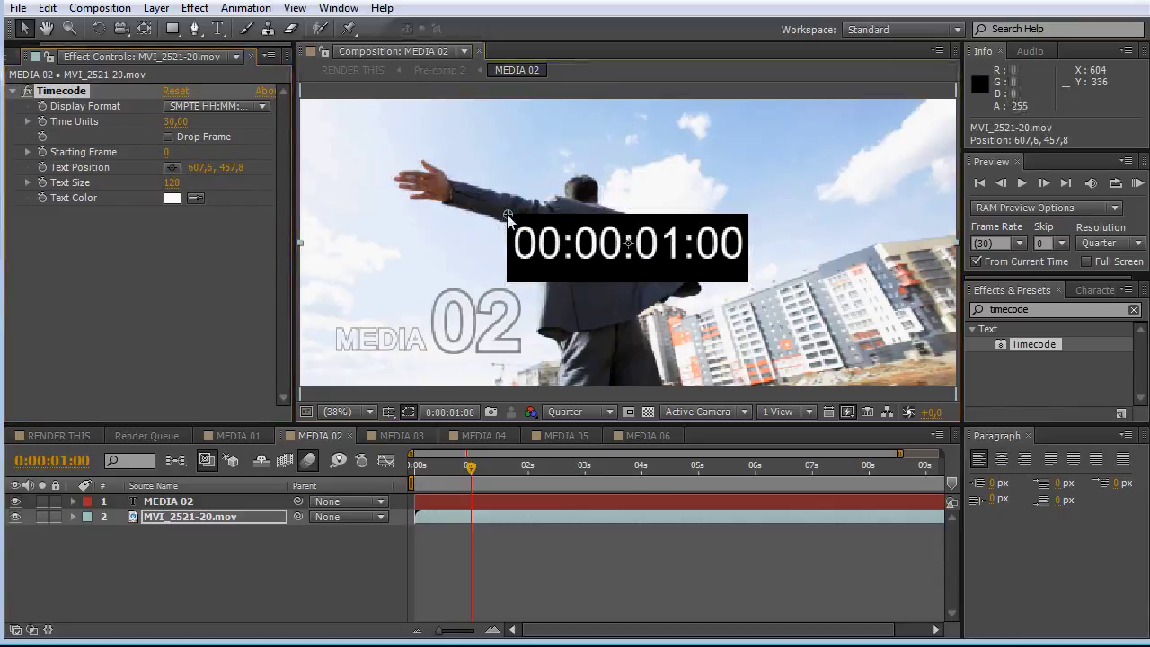
pyautogui.hotkey('ctrl', '0')
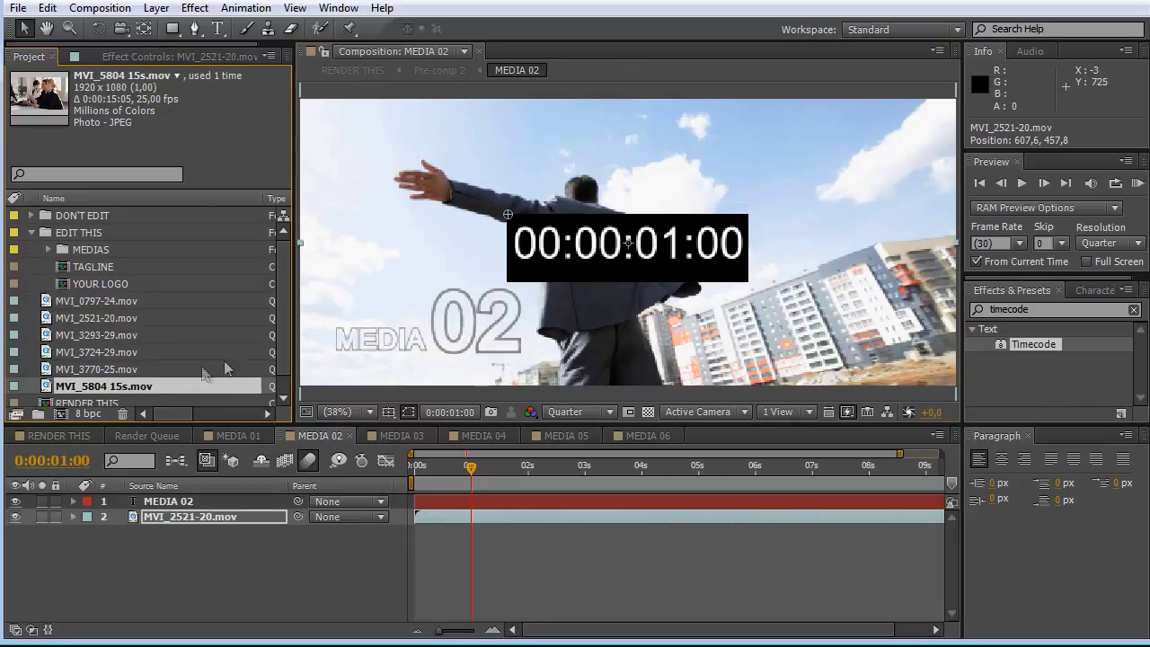
# - Create a new RENDER THIS 2 composition containing the RENDER THIS composition
pyautogui.click(92, 404)
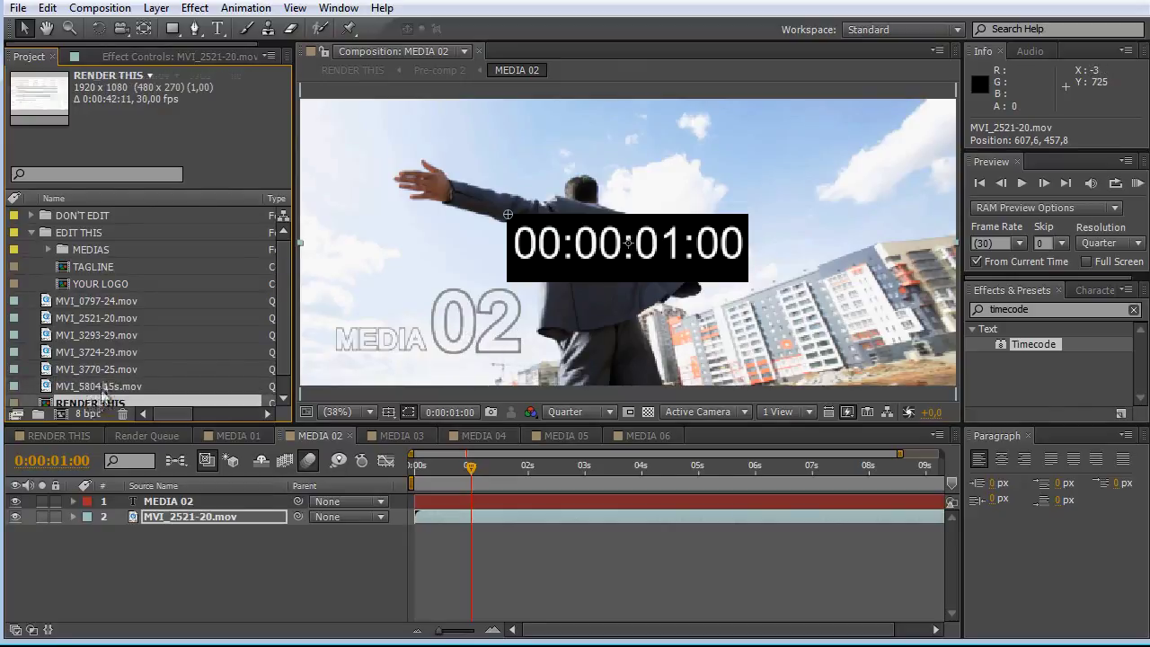
pyautogui.scroll(-1, 92, 403)
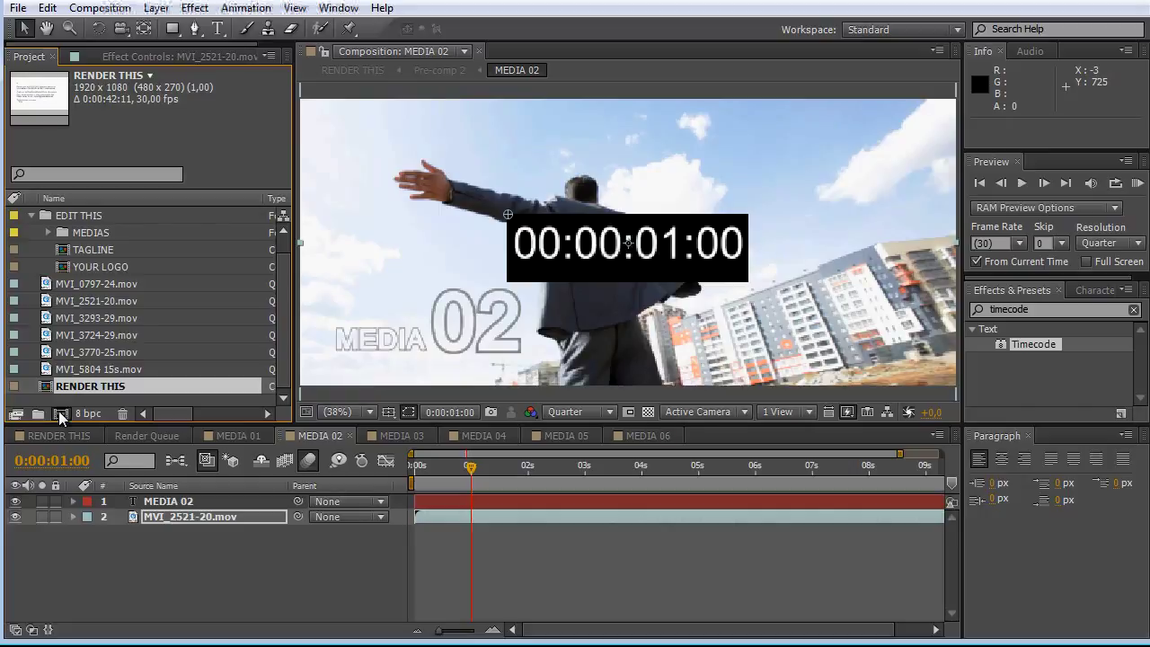
pyautogui.click(59, 410)
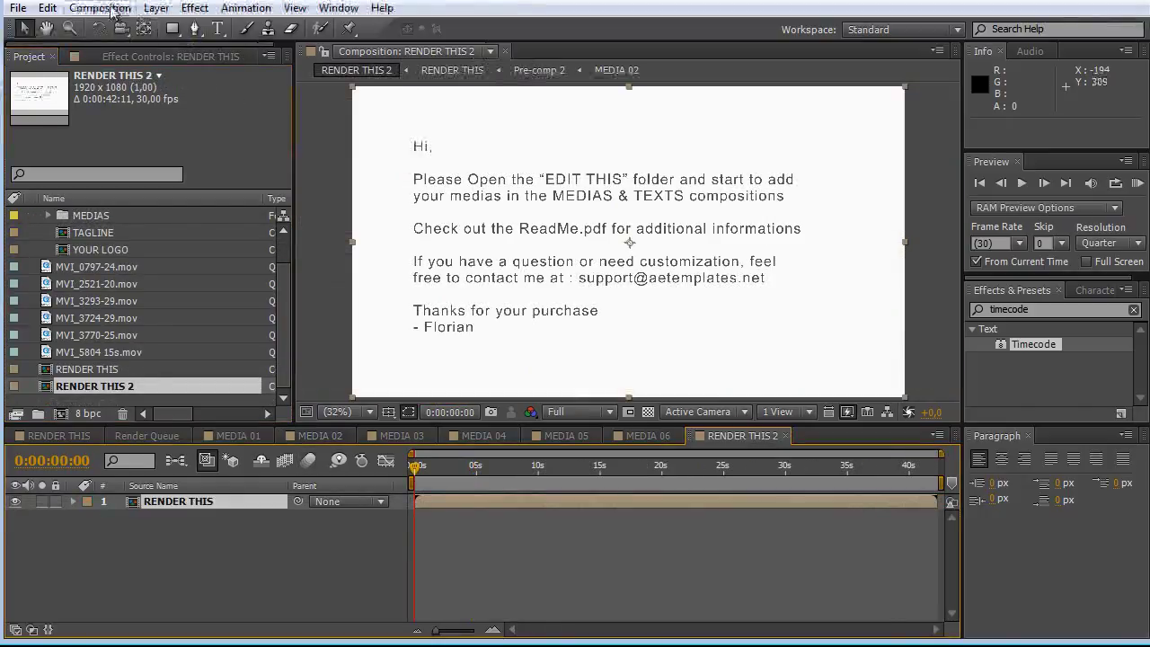
# - Change the RENDER THIS 2 duration from 0:00:42:11 to 0:00:59:11
pyautogui.click(111, 9)
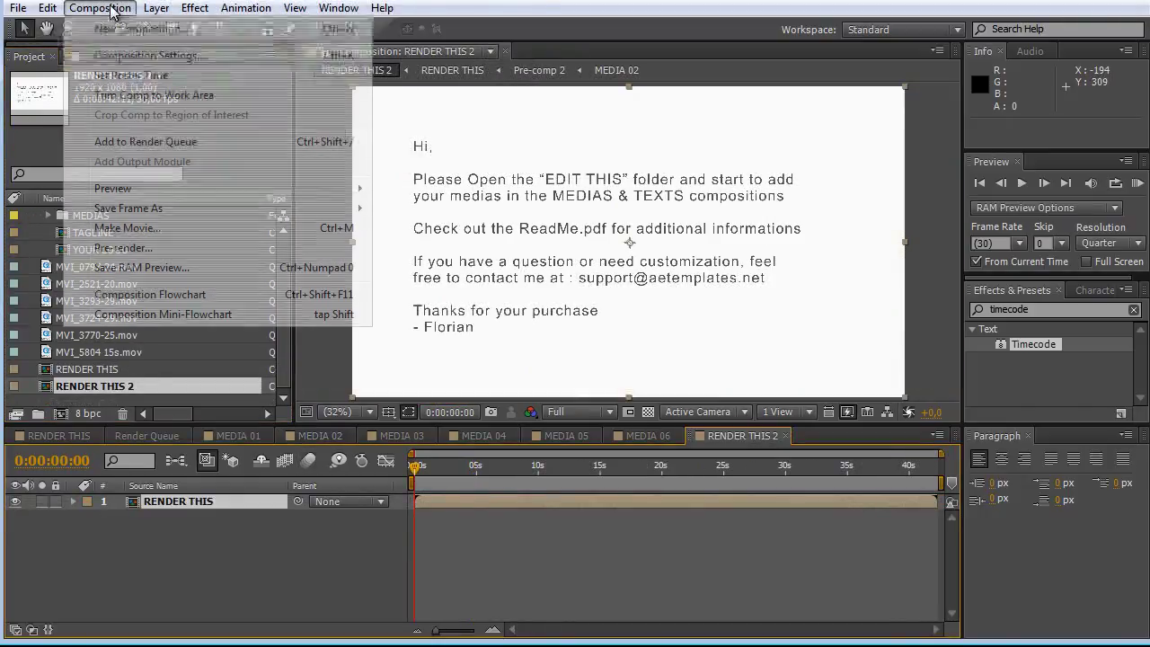
pyautogui.click(128, 56)
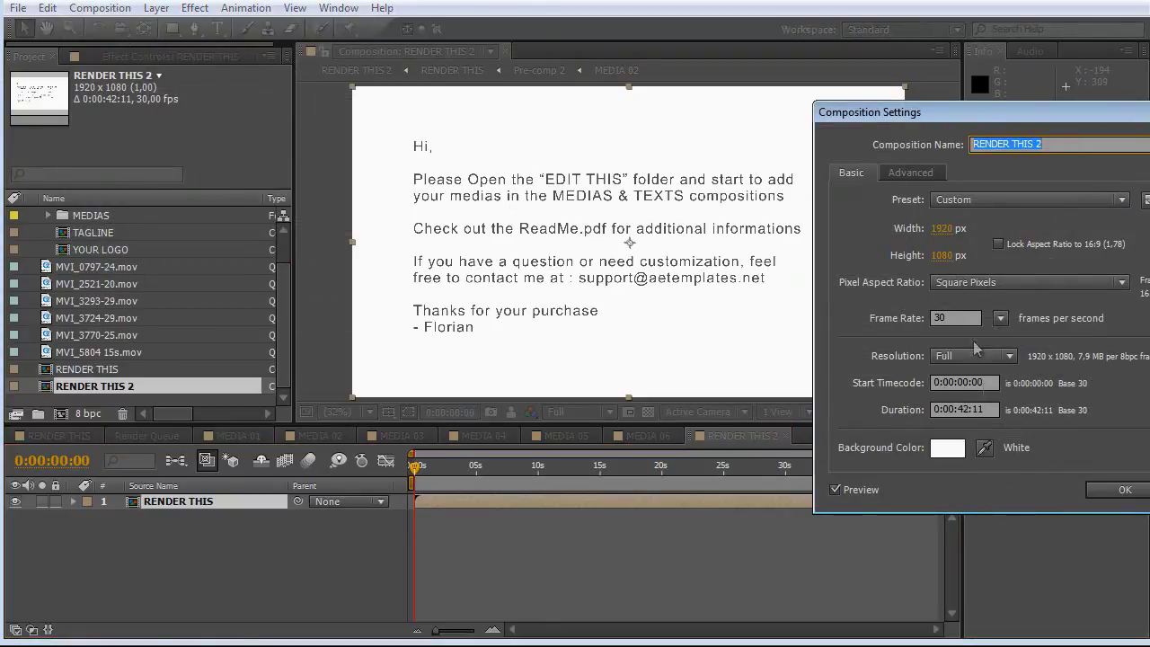
pyautogui.click(971, 409)
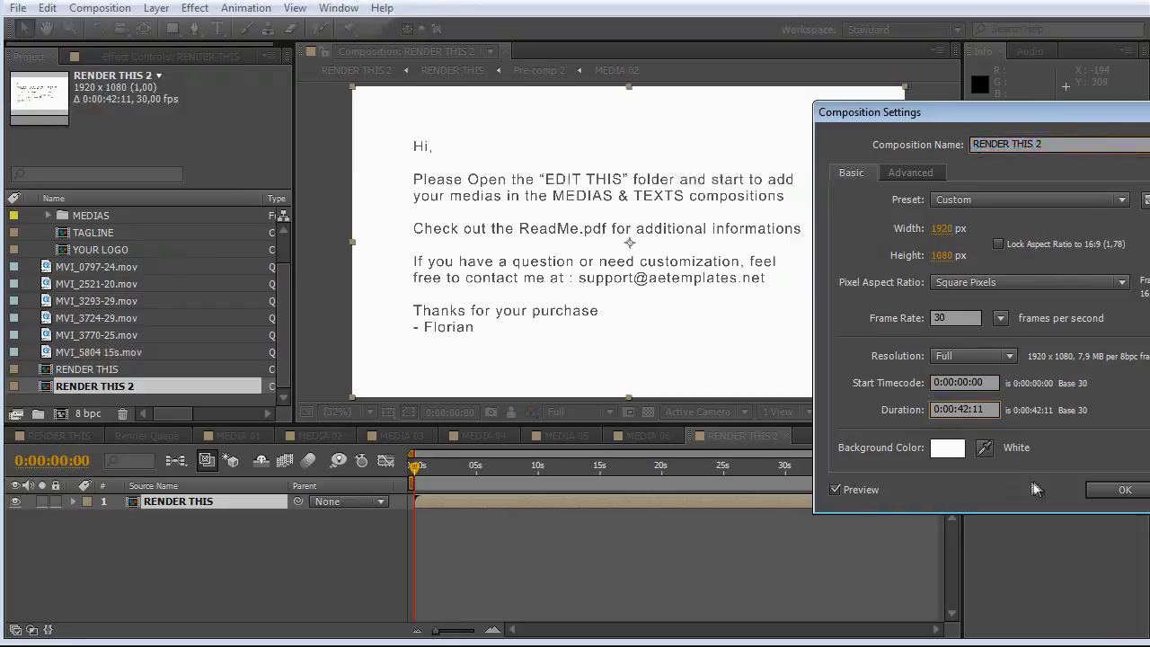
pyautogui.press('BackSpace')
pyautogui.press('BackSpace')
pyautogui.press('BackSpace')
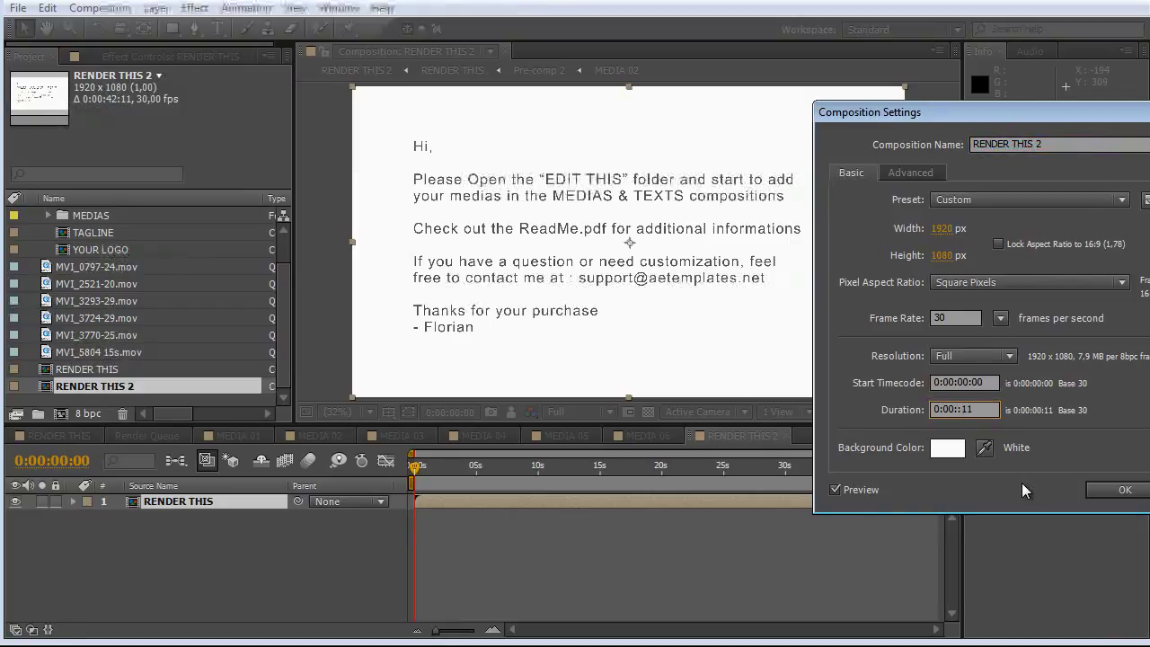
pyautogui.write('59')
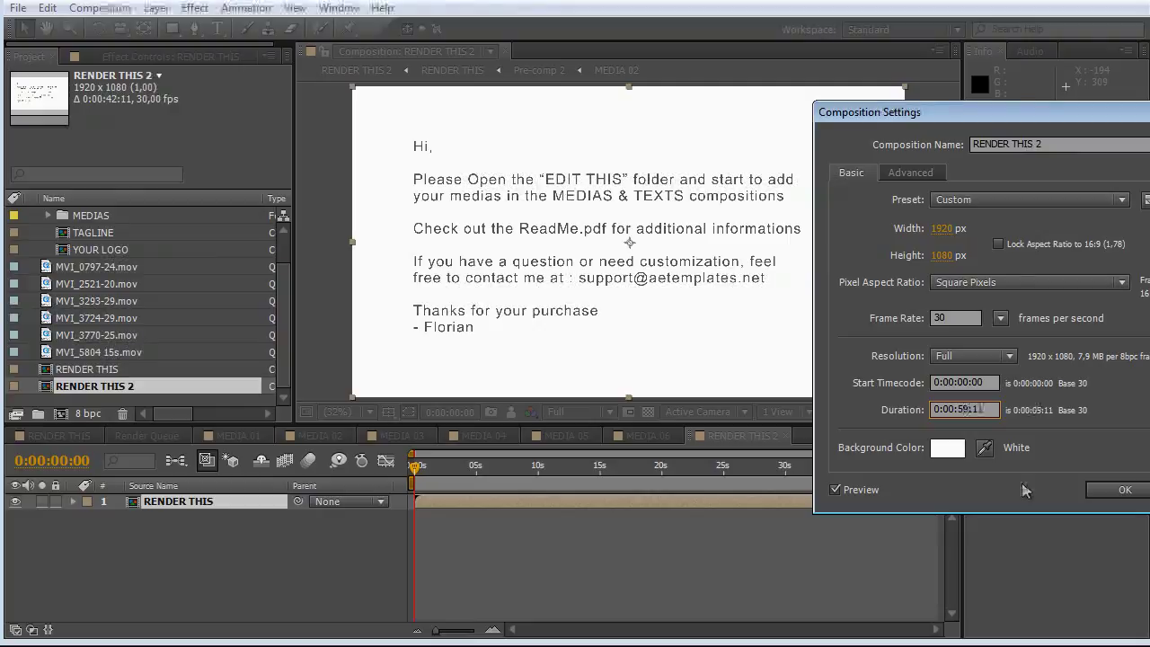
pyautogui.press('Return')
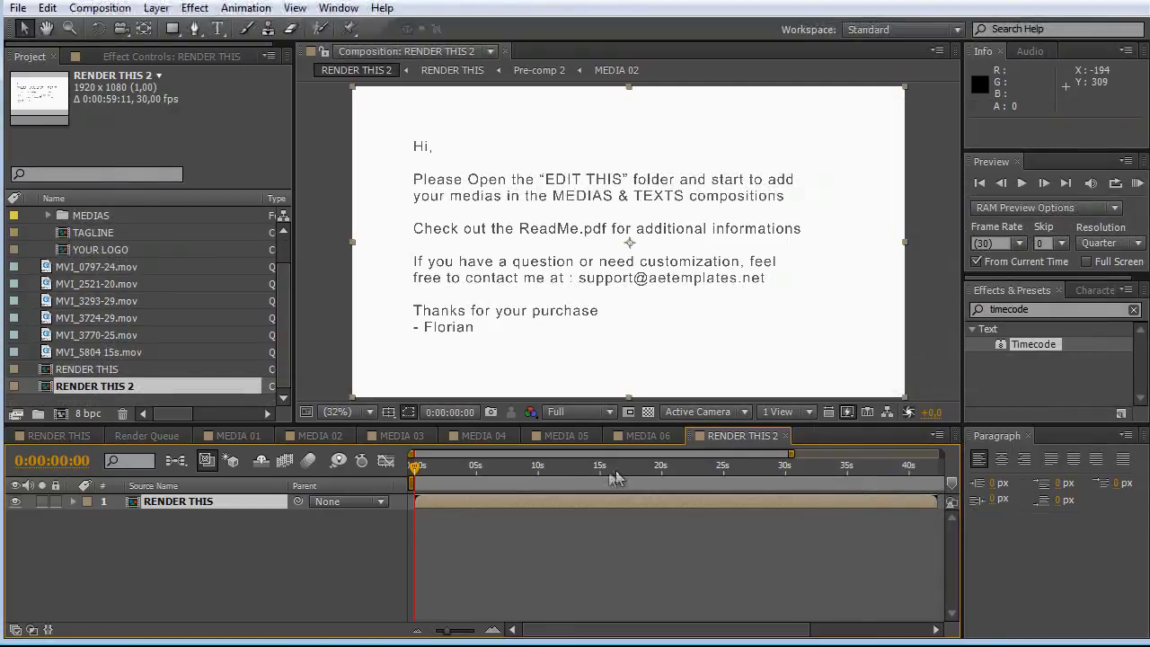
# - Show the full 59-second timeline and scrub to 0:00:08:03, where MEDIA 02 begins
pyautogui.click(416, 630)
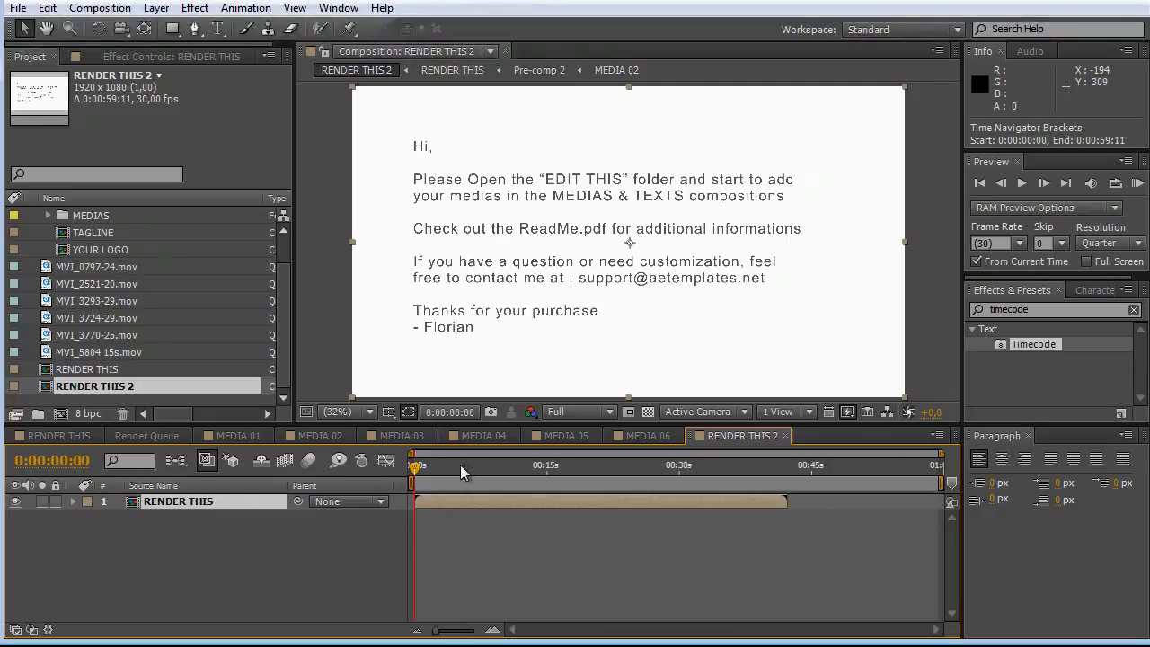
pyautogui.click(452, 469)
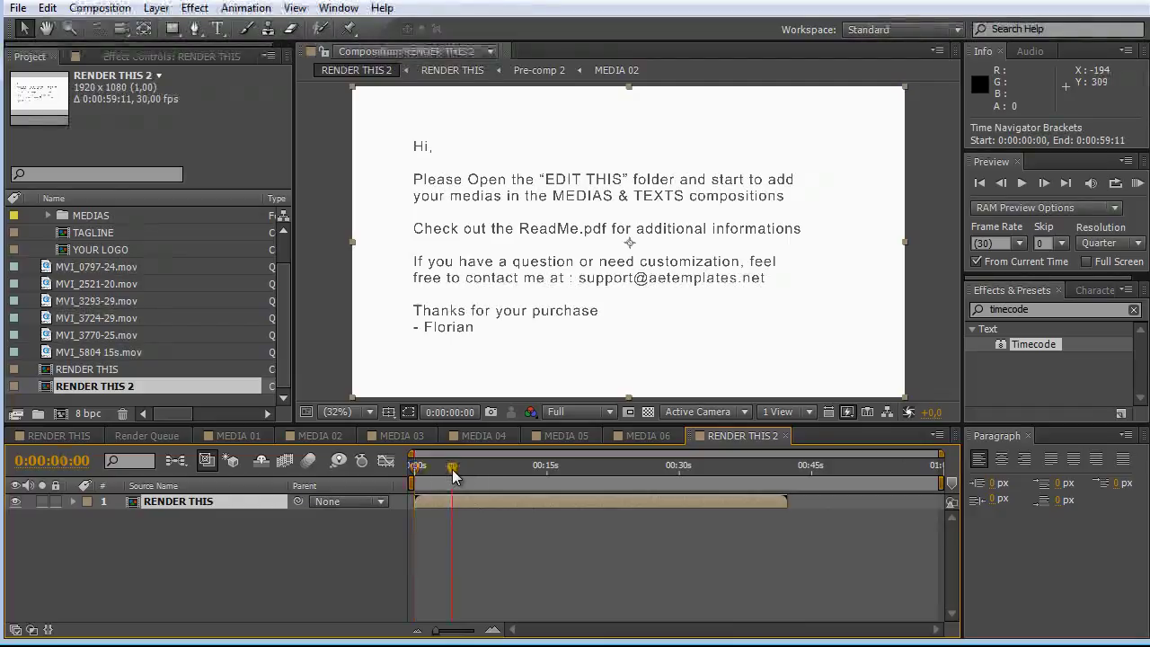
pyautogui.moveTo(454, 476); pyautogui.dragTo(470, 470)
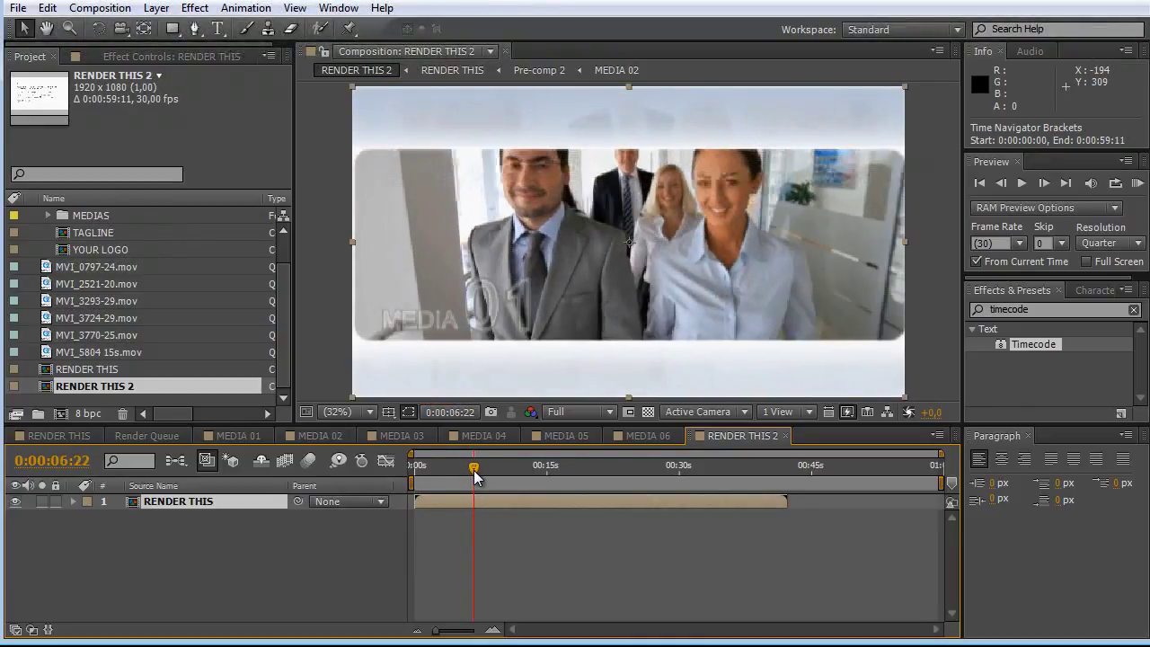
pyautogui.moveTo(471, 477); pyautogui.dragTo(486, 478)
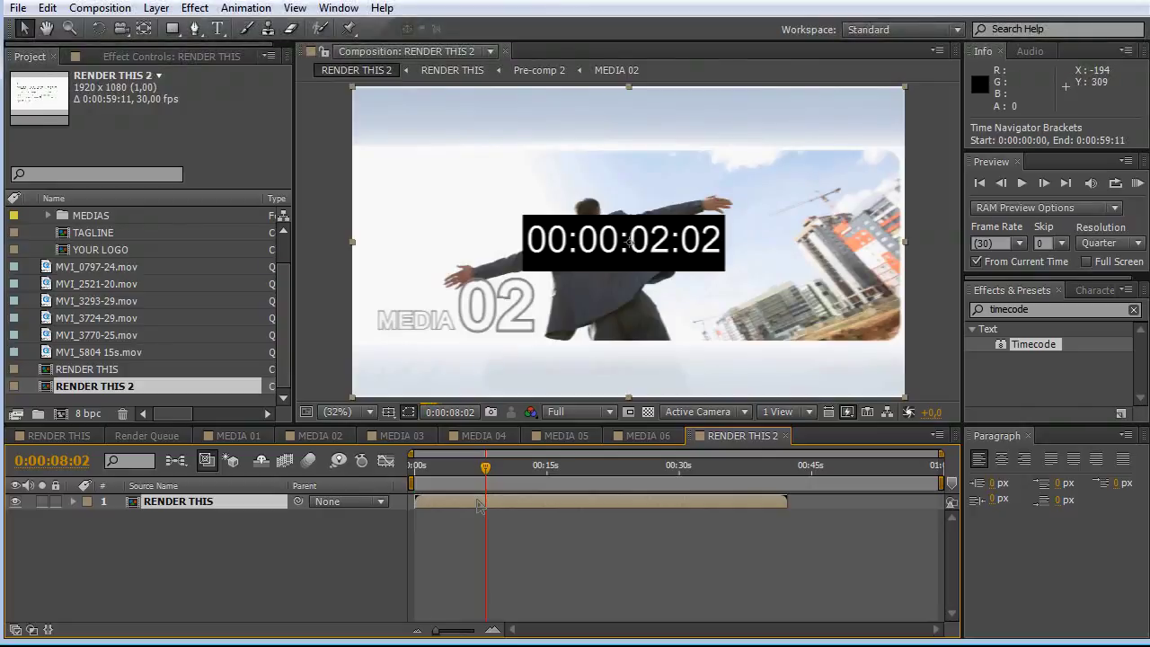
pyautogui.press('pagedown')
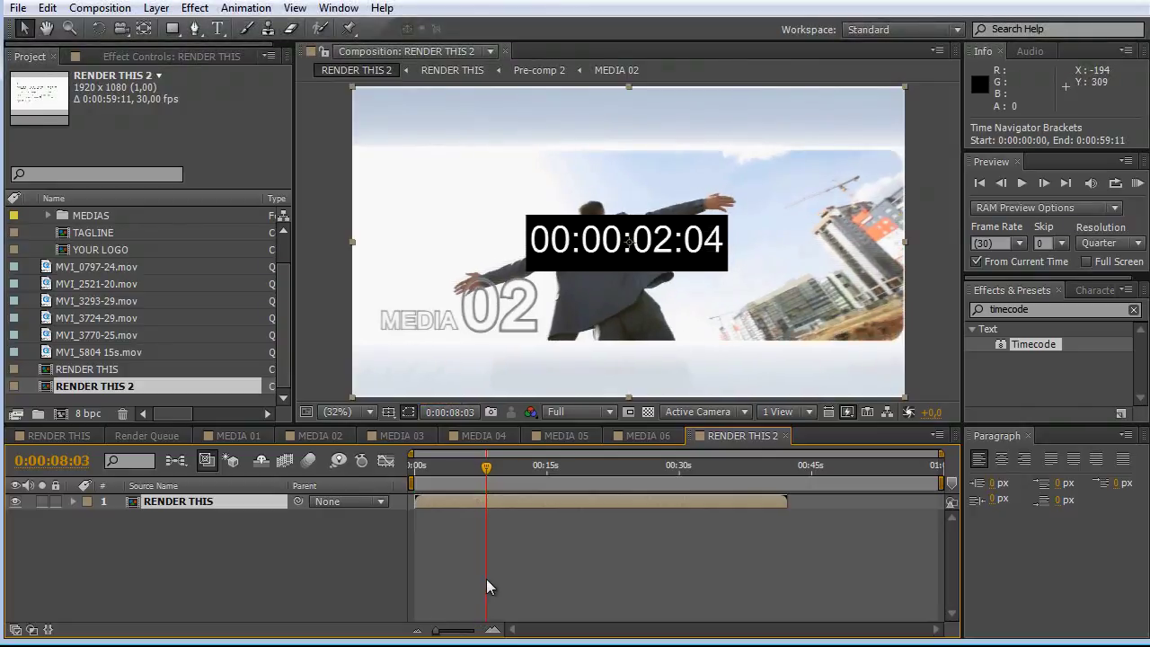
# - Split the RENDER THIS layer at 0:00:08:03 with Edit > Split Layer
pyautogui.click(47, 8)
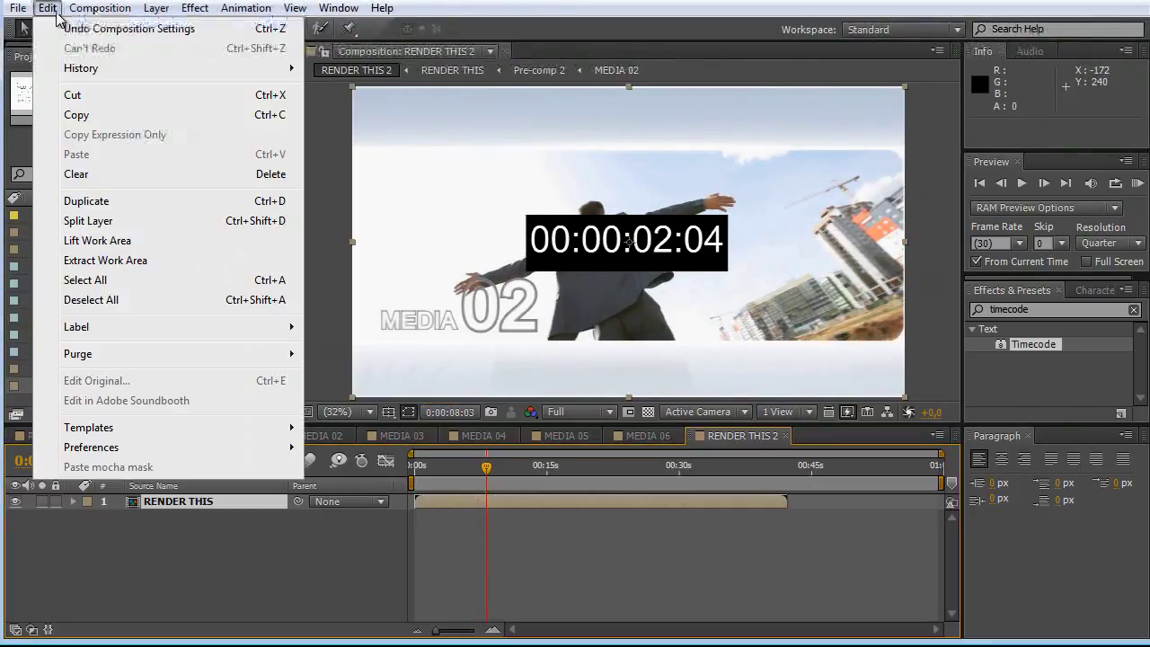
pyautogui.click(123, 222)
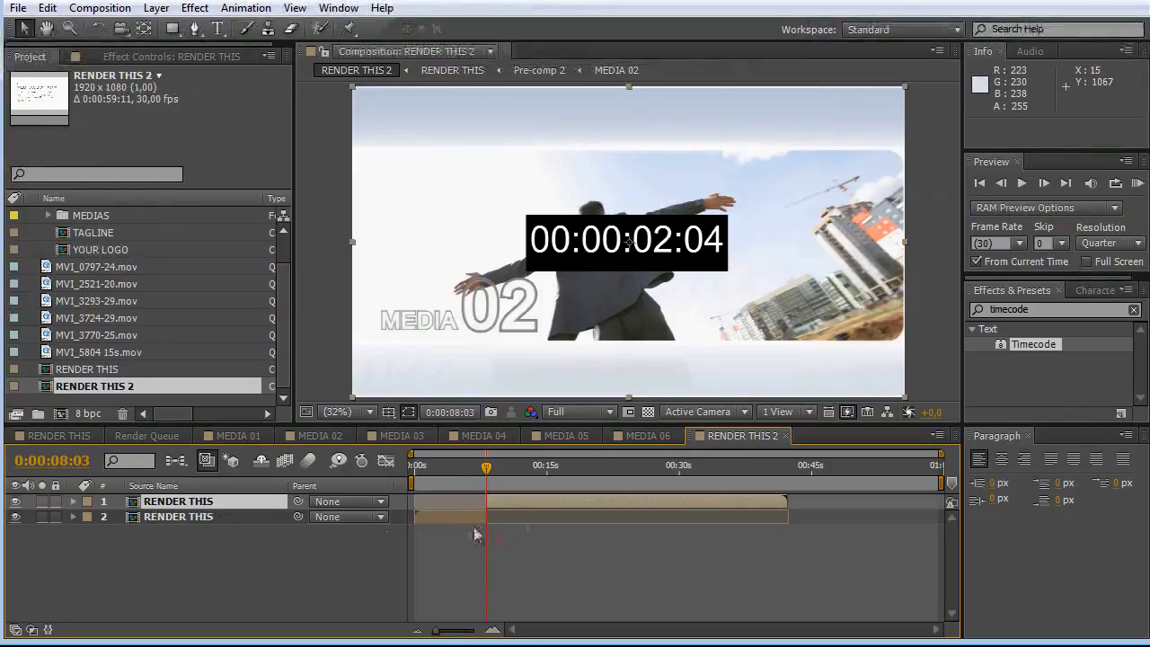
pyautogui.click(493, 629)
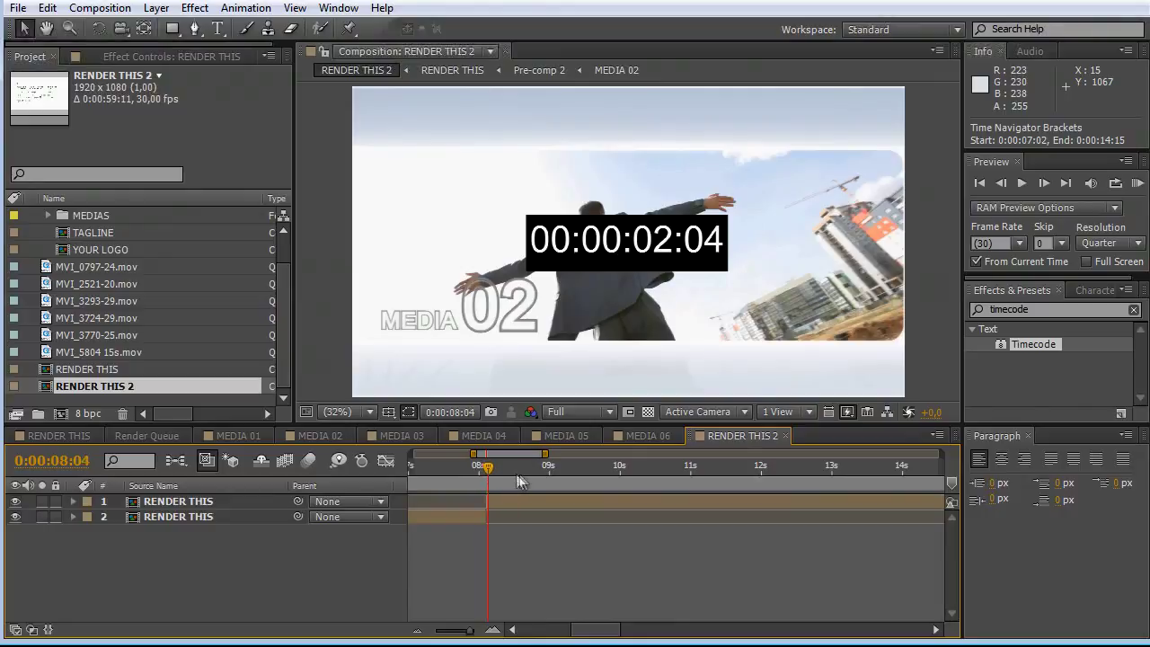
# - Split the later piece again at 0:00:08:06 and select the three-frame middle piece
pyautogui.moveTo(493, 483)
pyautogui.mouseDown()
pyautogui.moveTo(541, 478)
pyautogui.moveTo(493, 479)
pyautogui.mouseUp()
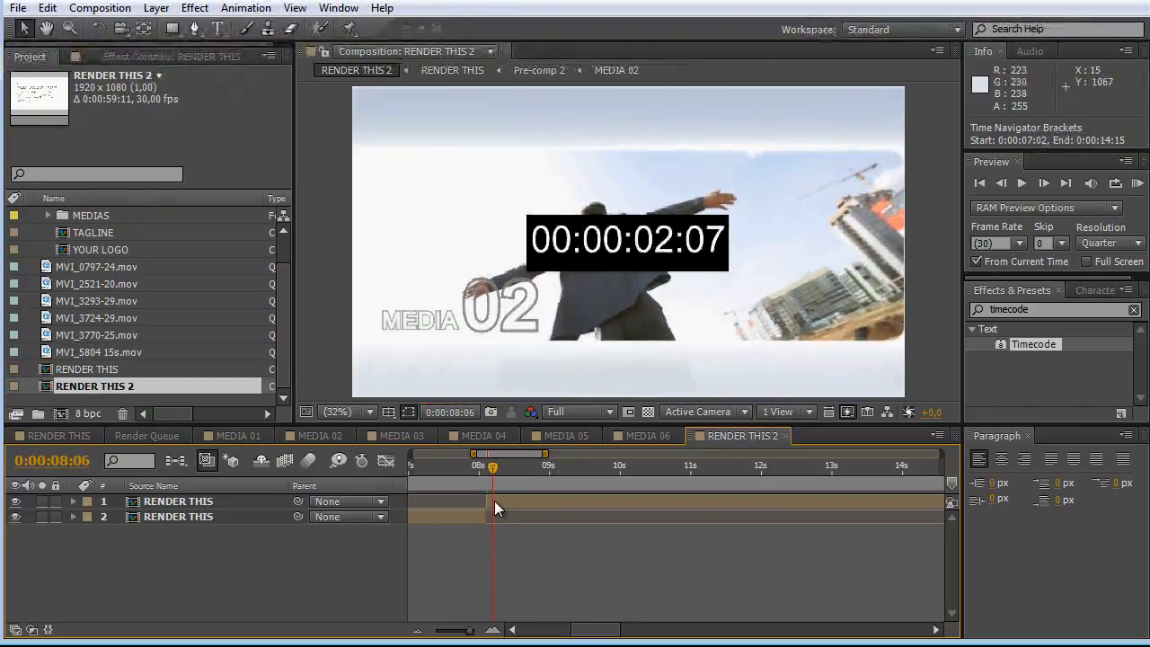
pyautogui.click(495, 505)
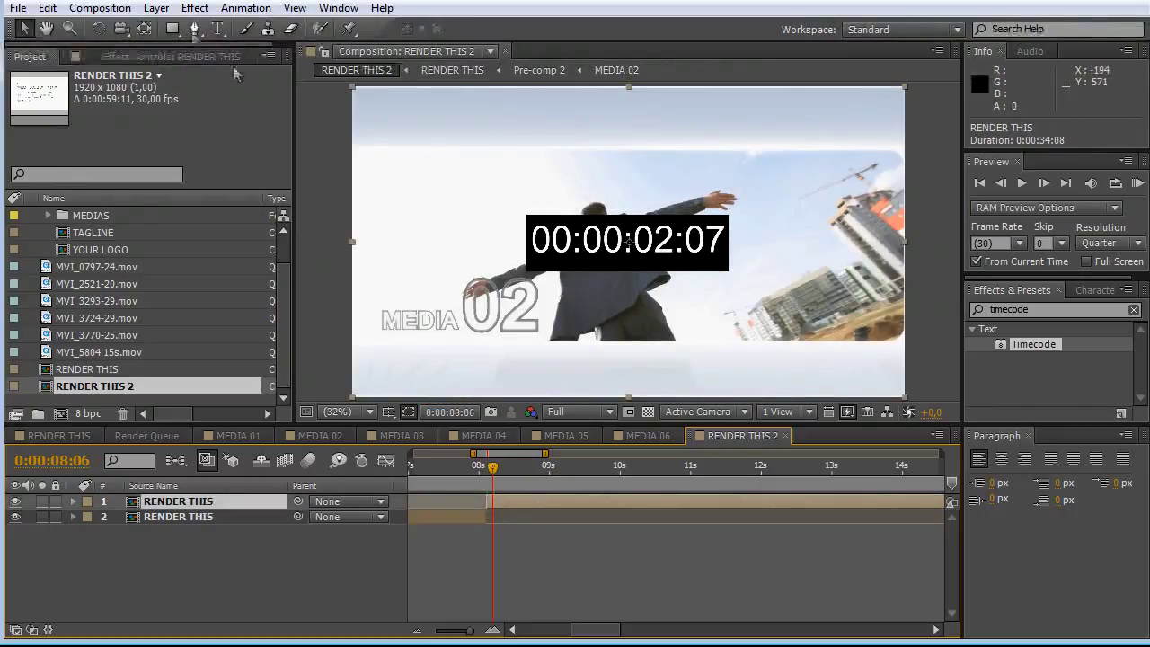
pyautogui.click(49, 11)
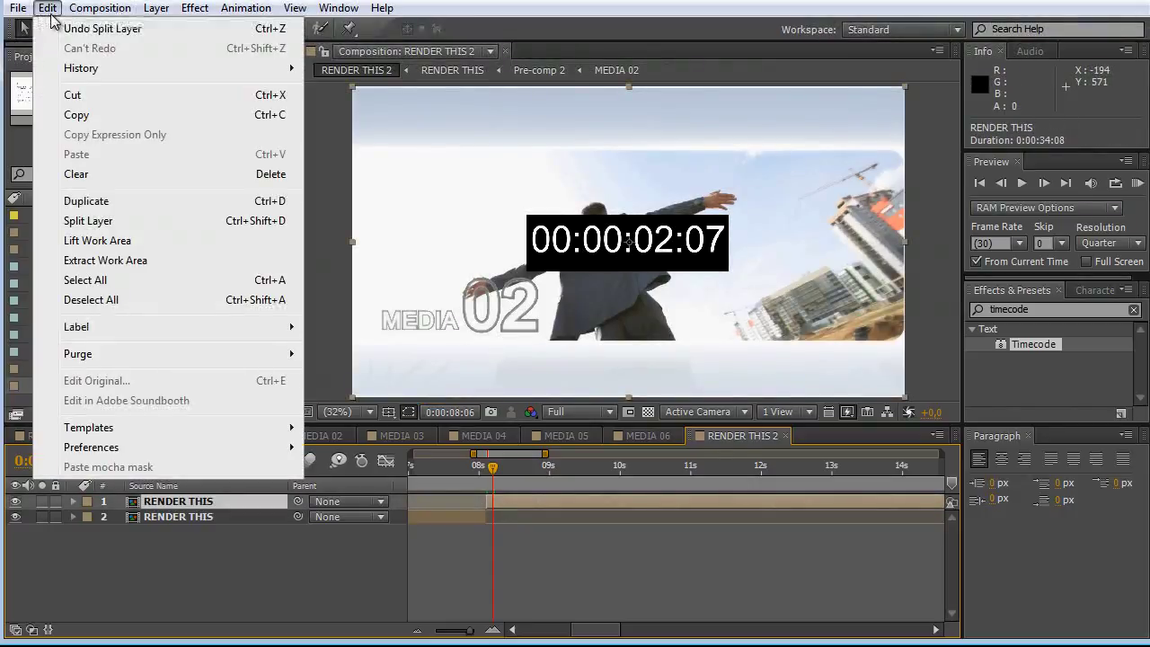
pyautogui.click(101, 225)
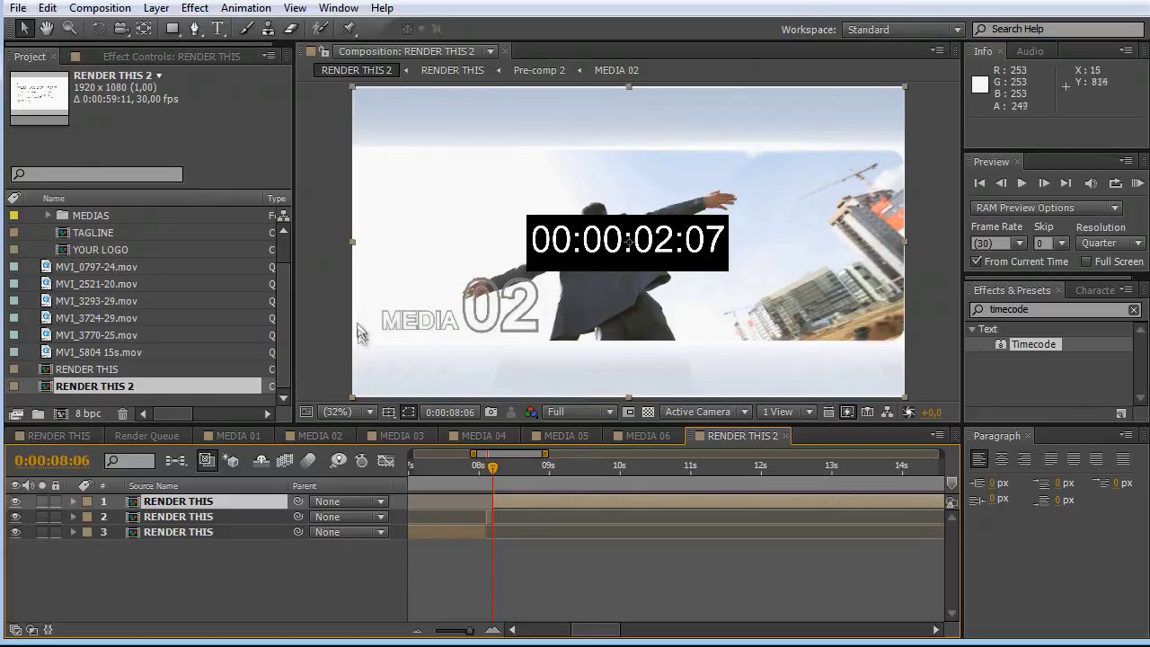
pyautogui.click(489, 515)
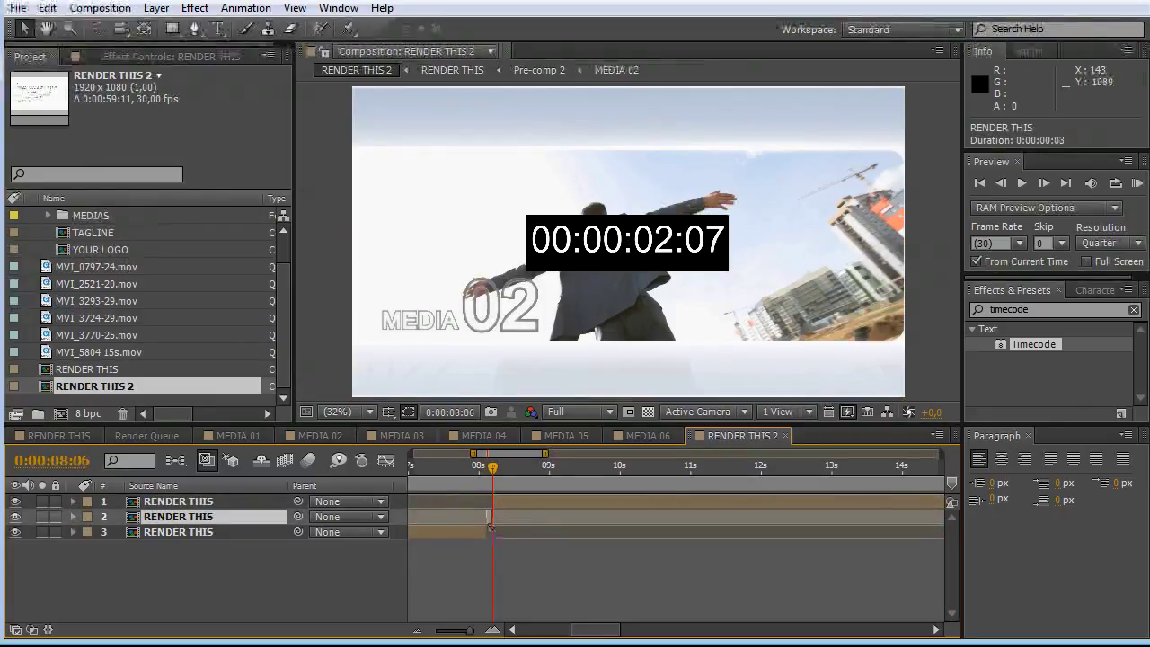
pyautogui.click(493, 629)
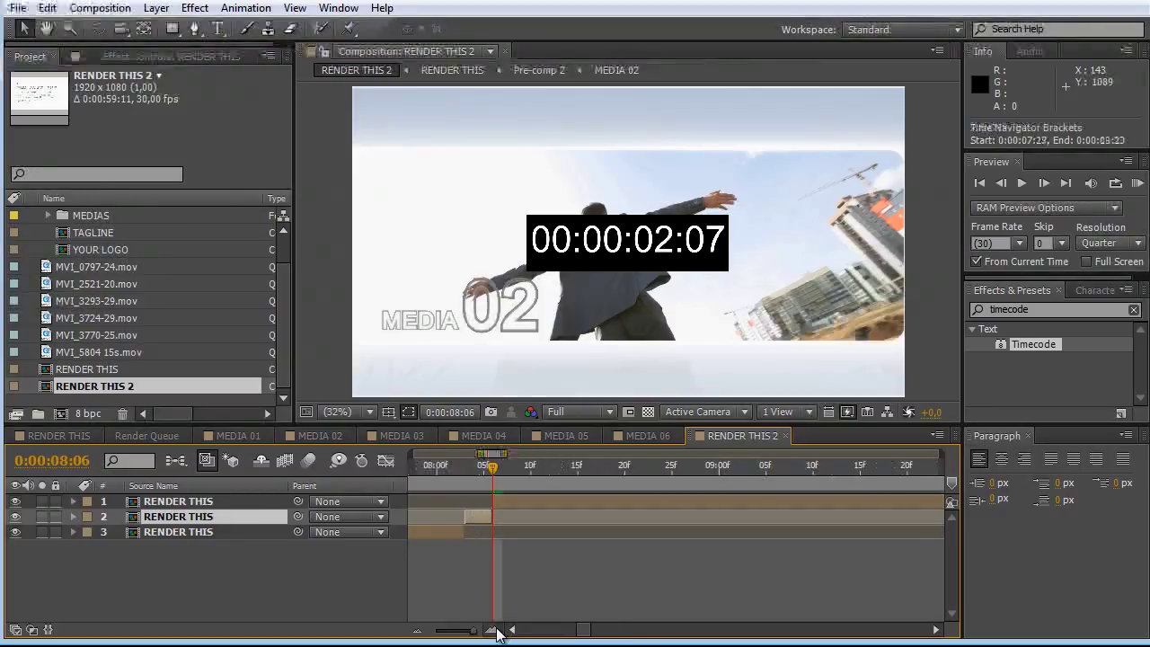
pyautogui.rightClick(468, 517)
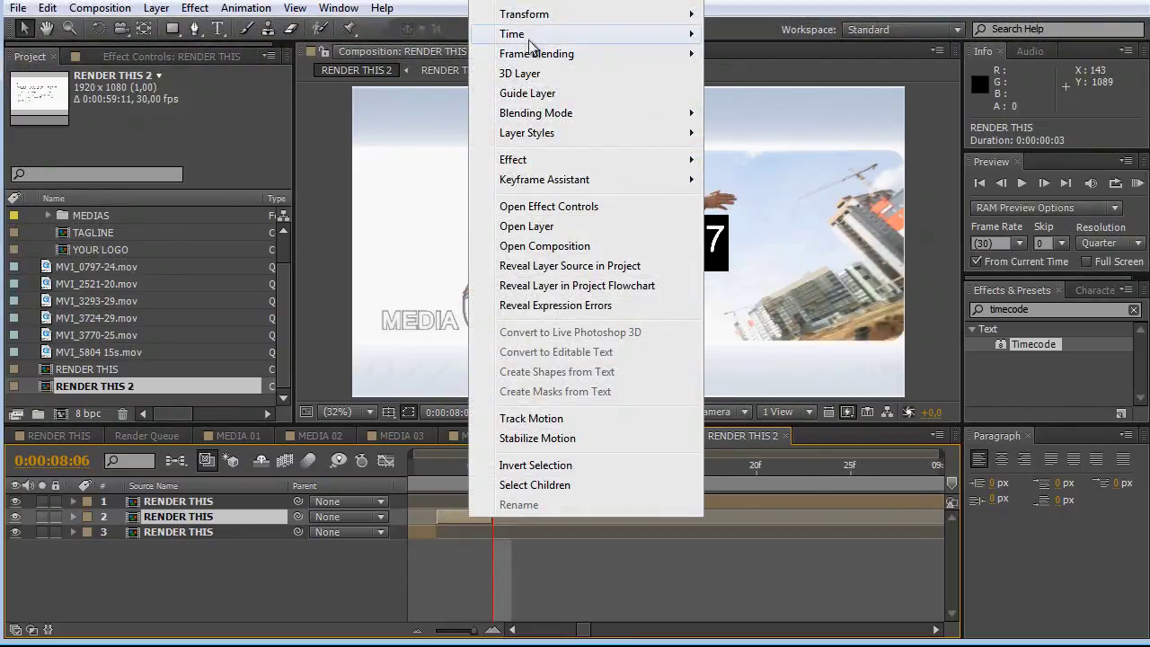
# - Time-stretch the middle piece to a new duration of 0:00:05:03, a 5100% stretch factor
pyautogui.moveTo(530, 36)
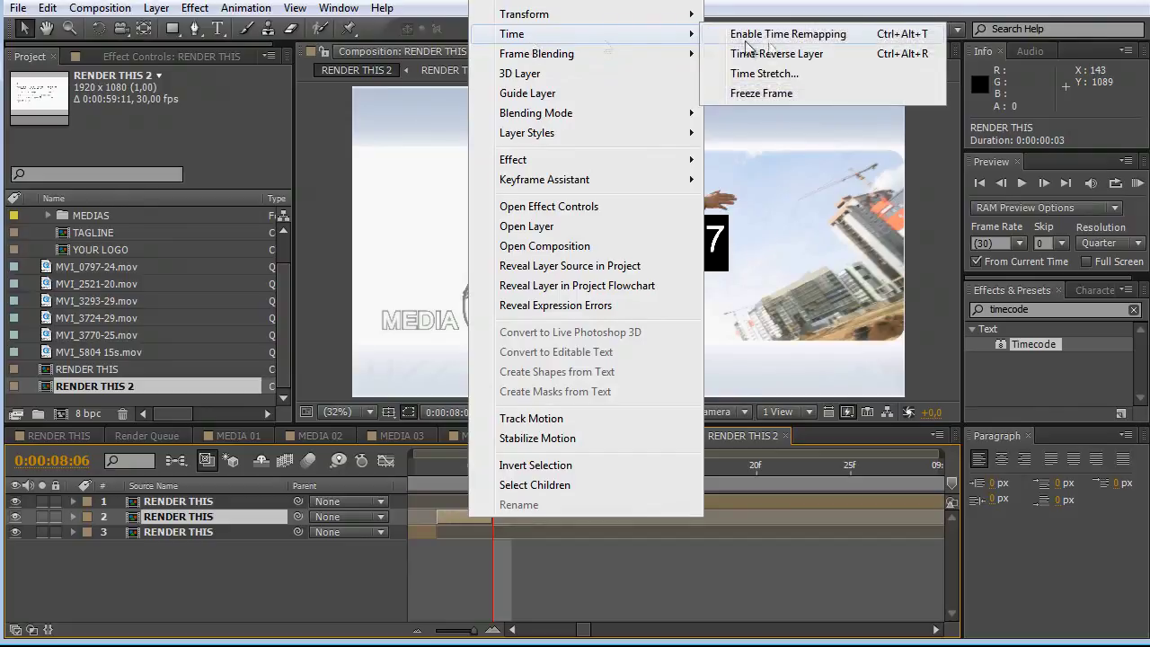
pyautogui.click(783, 74)
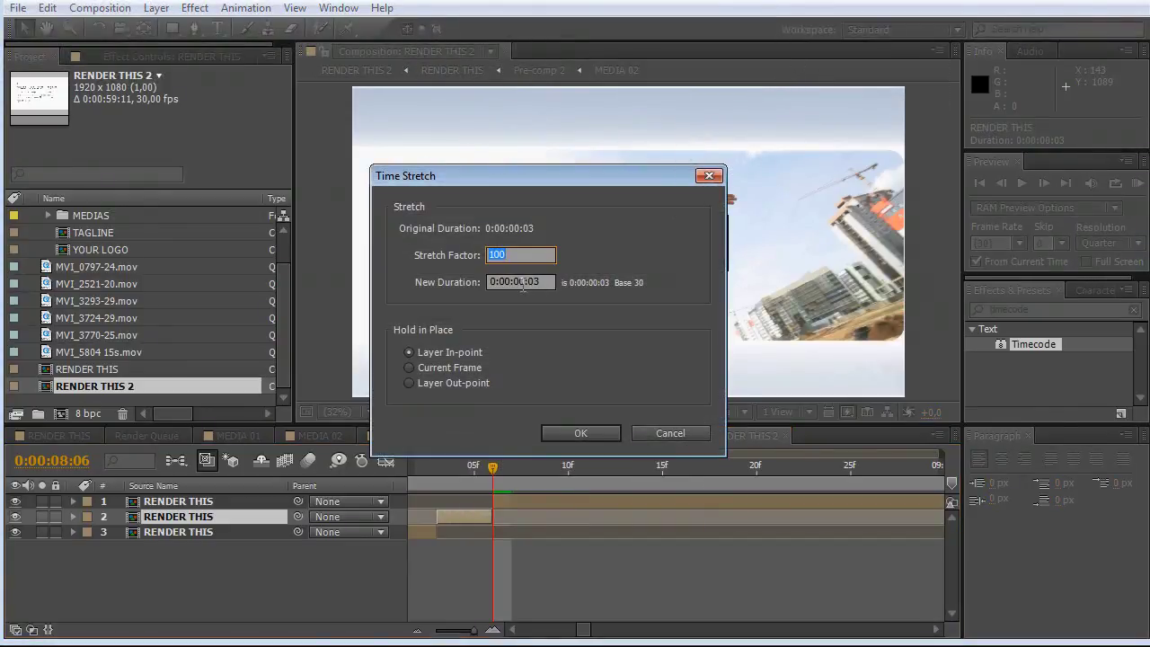
pyautogui.click(523, 282)
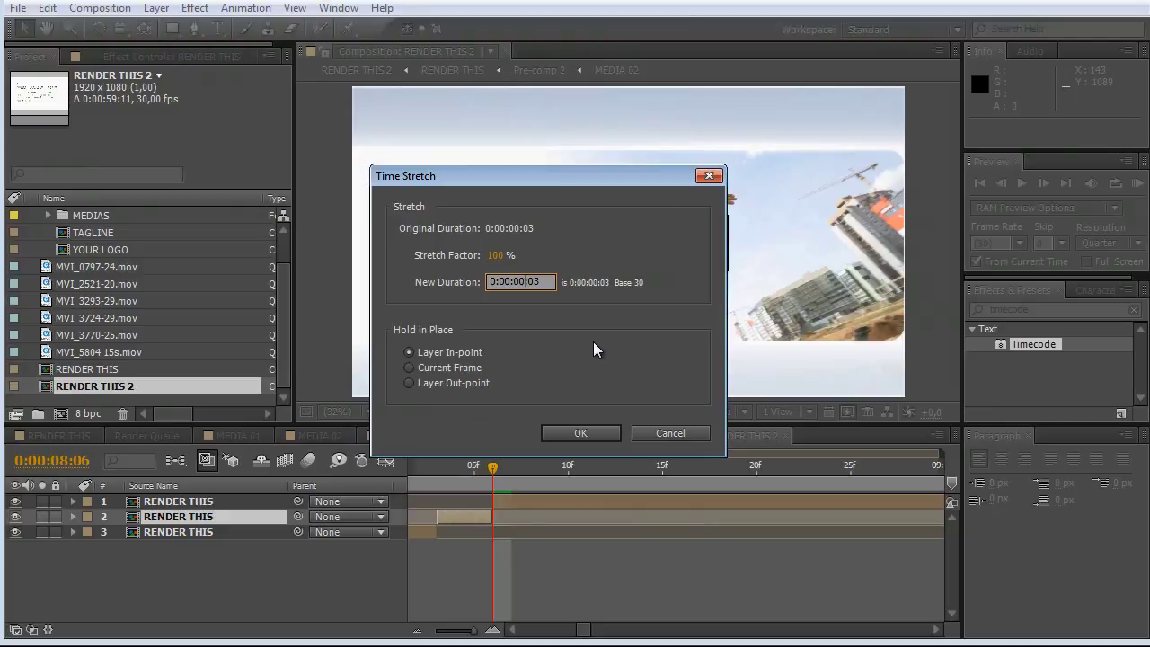
pyautogui.write('5')
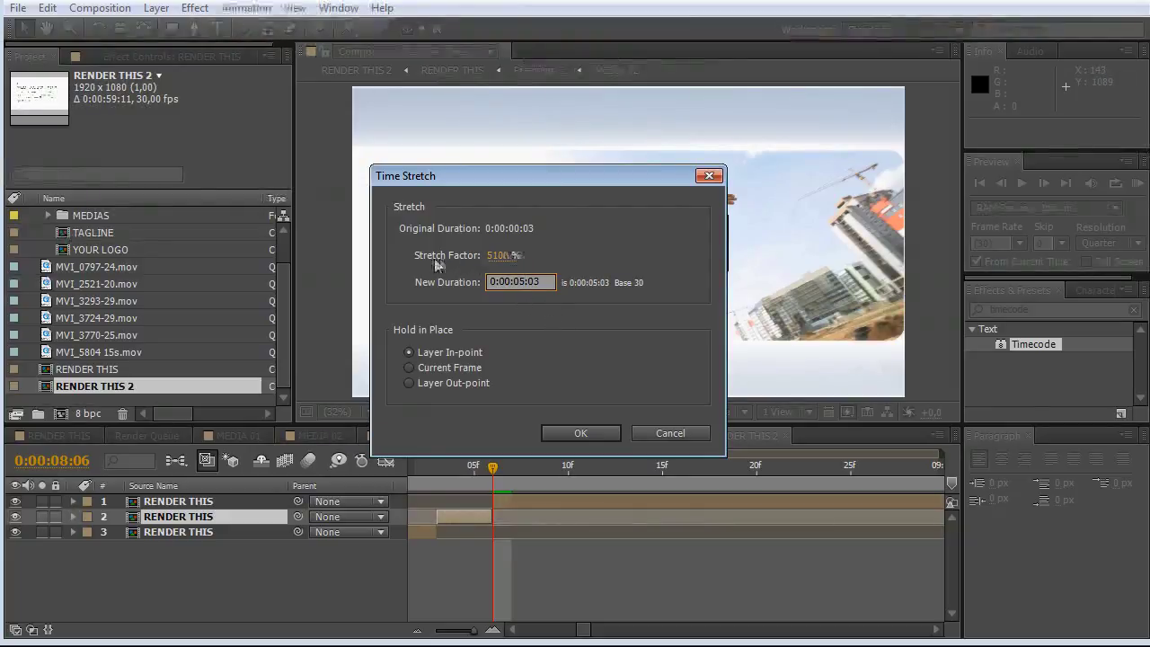
pyautogui.click(503, 255)
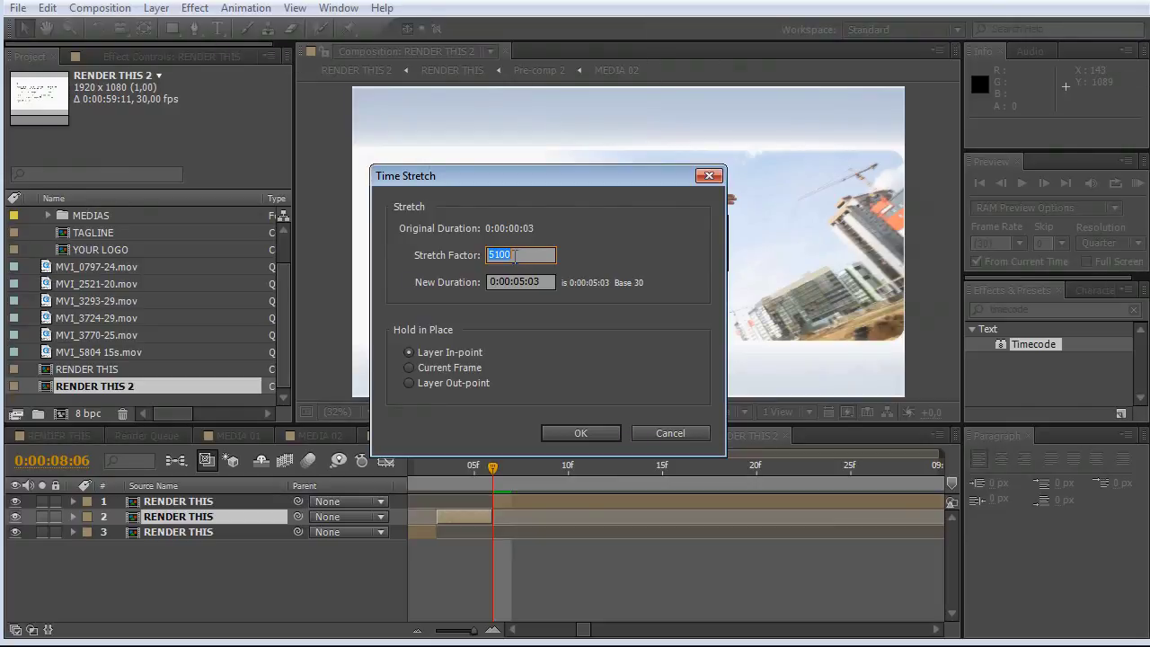
pyautogui.click(595, 434)
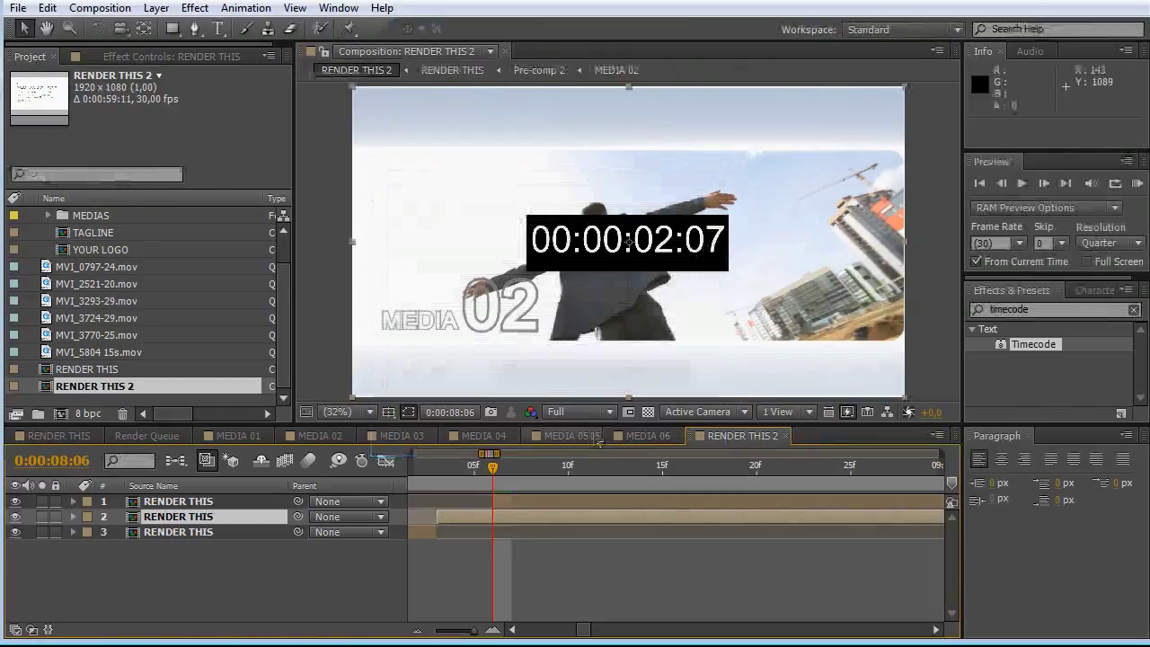
# - Move the last RENDER THIS piece to begin at the stretched piece's out-point, around 0:00:13
pyautogui.moveTo(444, 628); pyautogui.dragTo(467, 629)
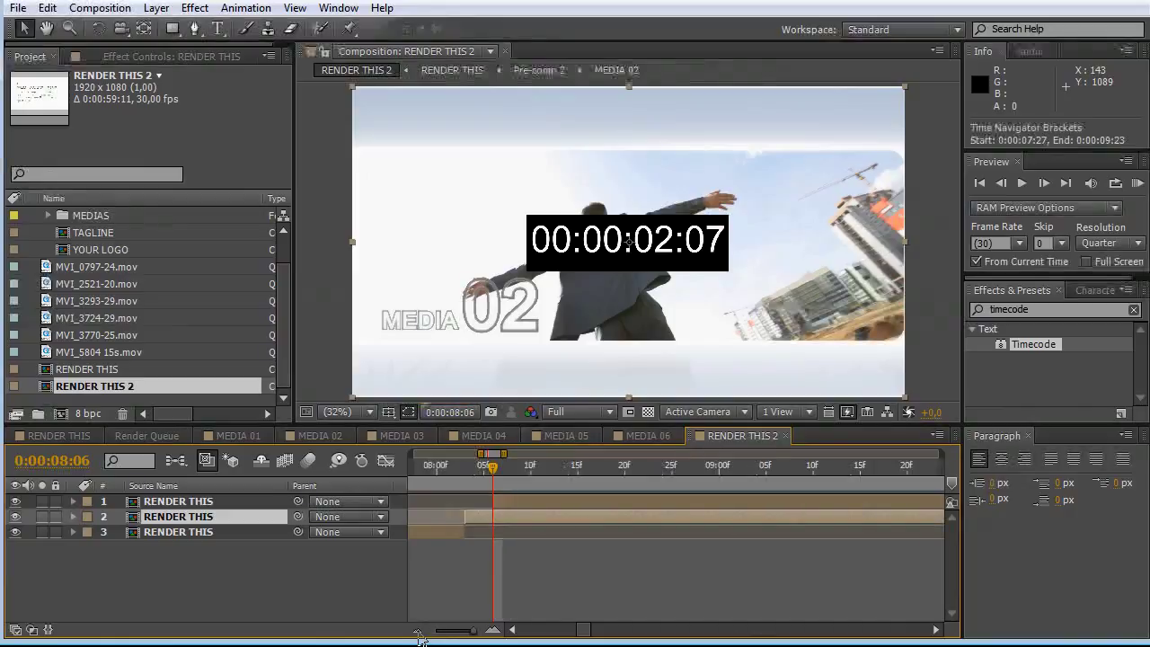
pyautogui.moveTo(518, 502)
pyautogui.mouseDown()
pyautogui.moveTo(581, 519)
pyautogui.moveTo(693, 516)
pyautogui.mouseUp()
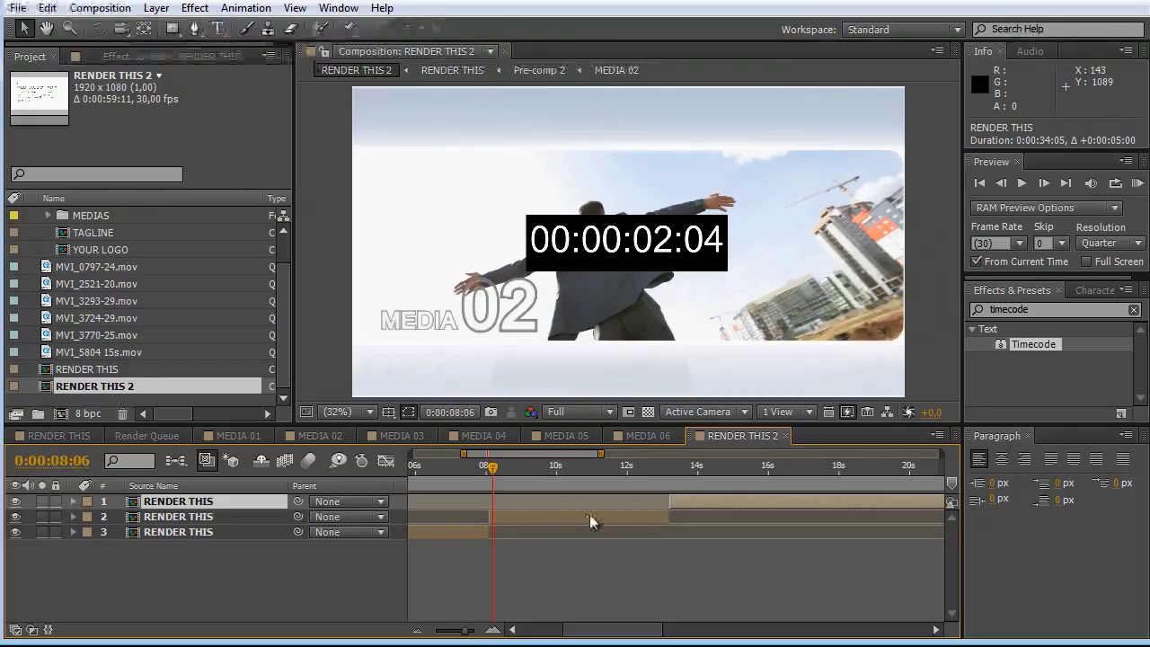
pyautogui.click(488, 466)
pyautogui.scroll(3, 477, 466)
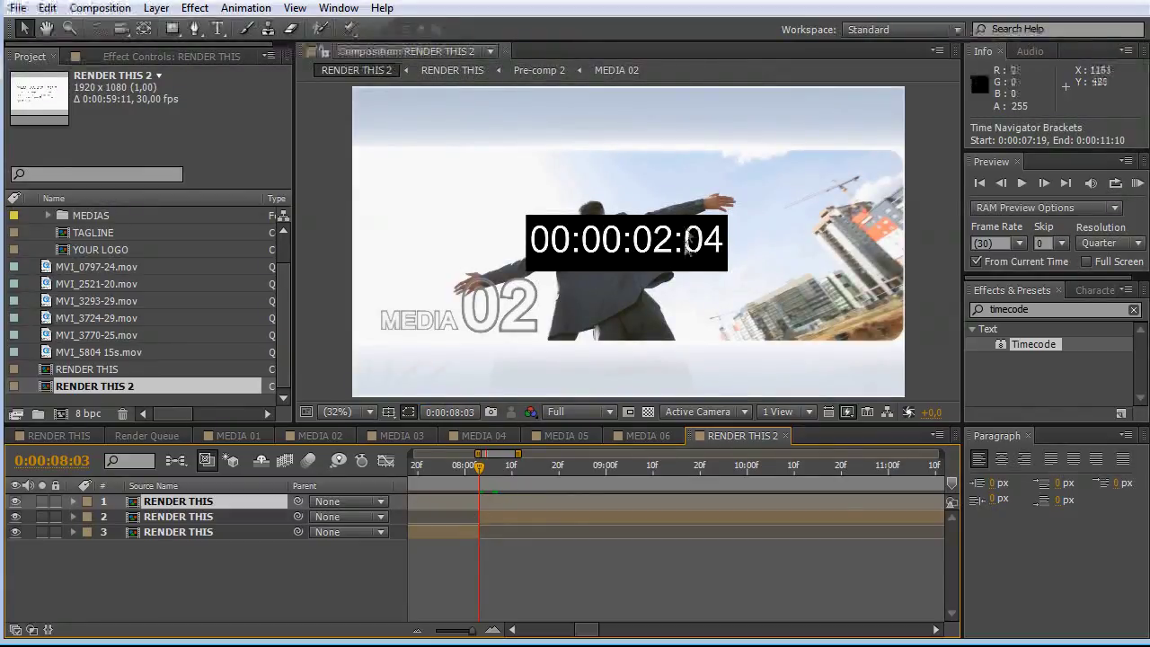
# - In MEDIA 02, split the MVI_2521-20.mov layer at 0:00:02:04 with Edit > Split Layer
pyautogui.click(319, 435)
pyautogui.moveTo(517, 468); pyautogui.dragTo(527, 473)
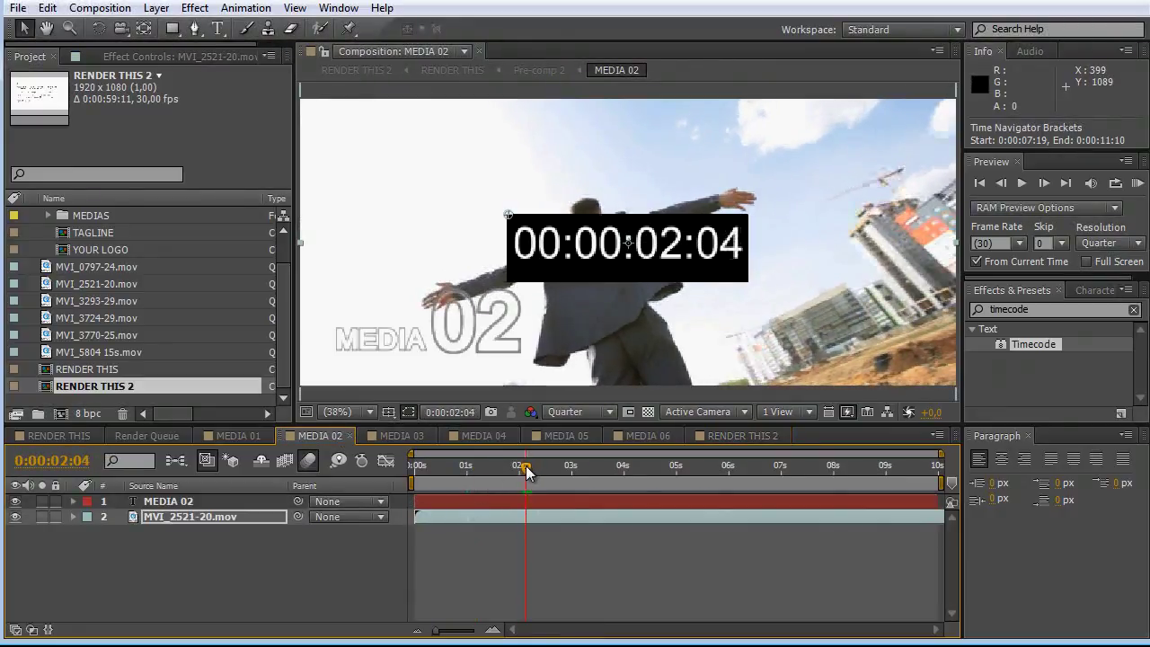
pyautogui.click(492, 634)
pyautogui.click(492, 634)
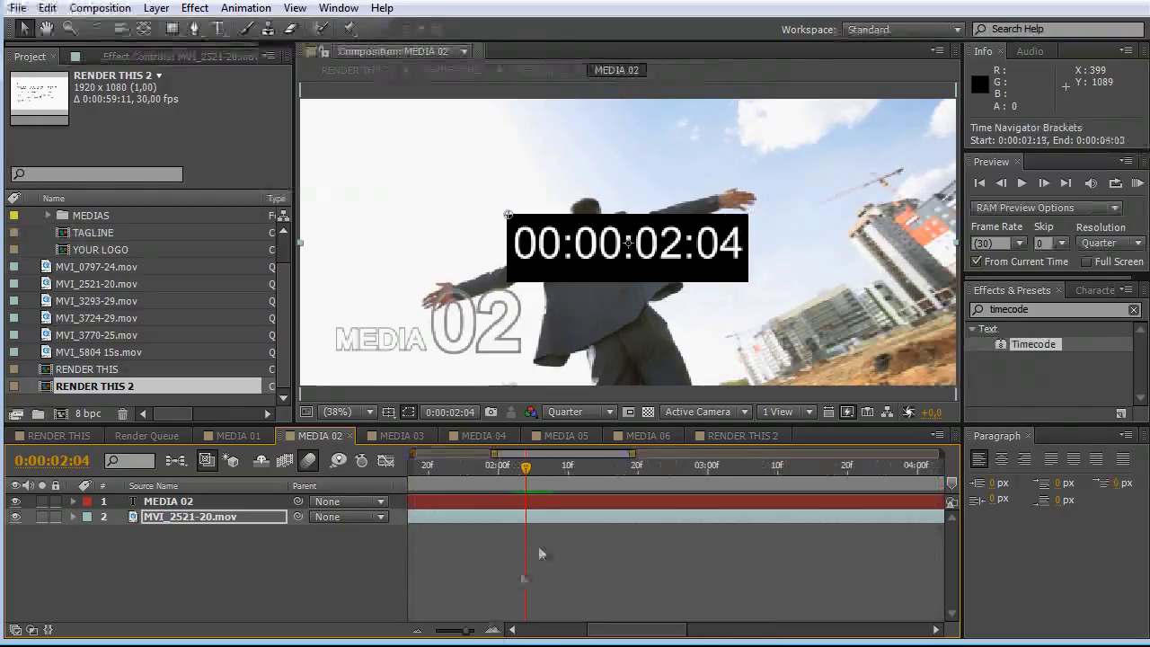
pyautogui.click(120, 12)
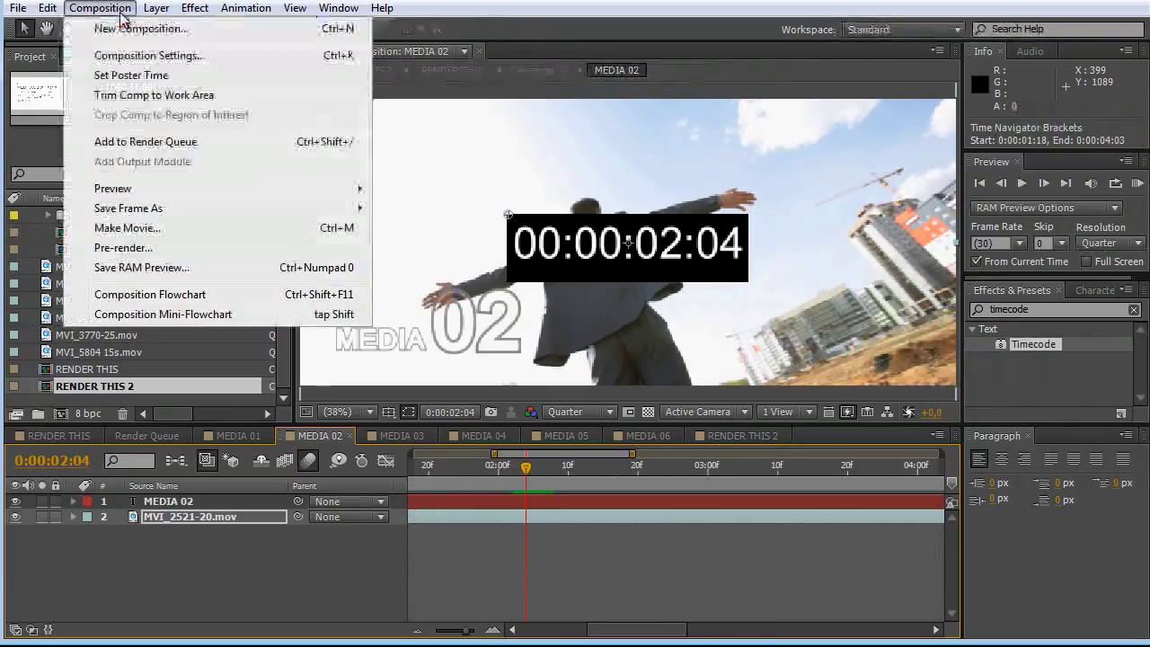
pyautogui.moveTo(47, 8)
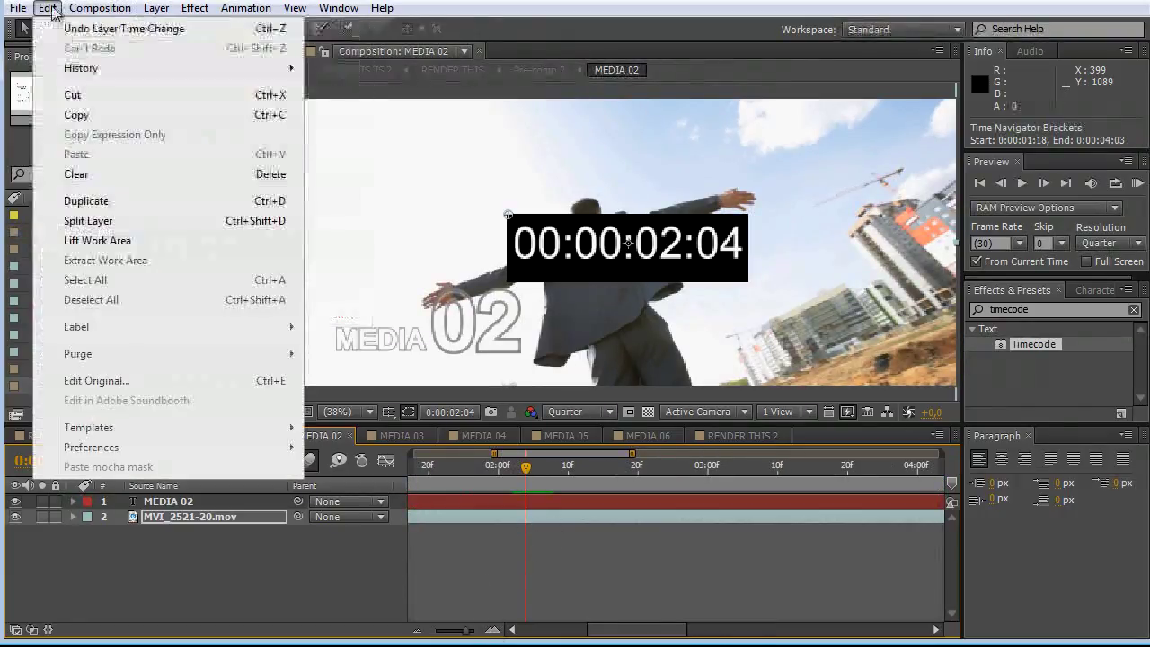
pyautogui.click(88, 221)
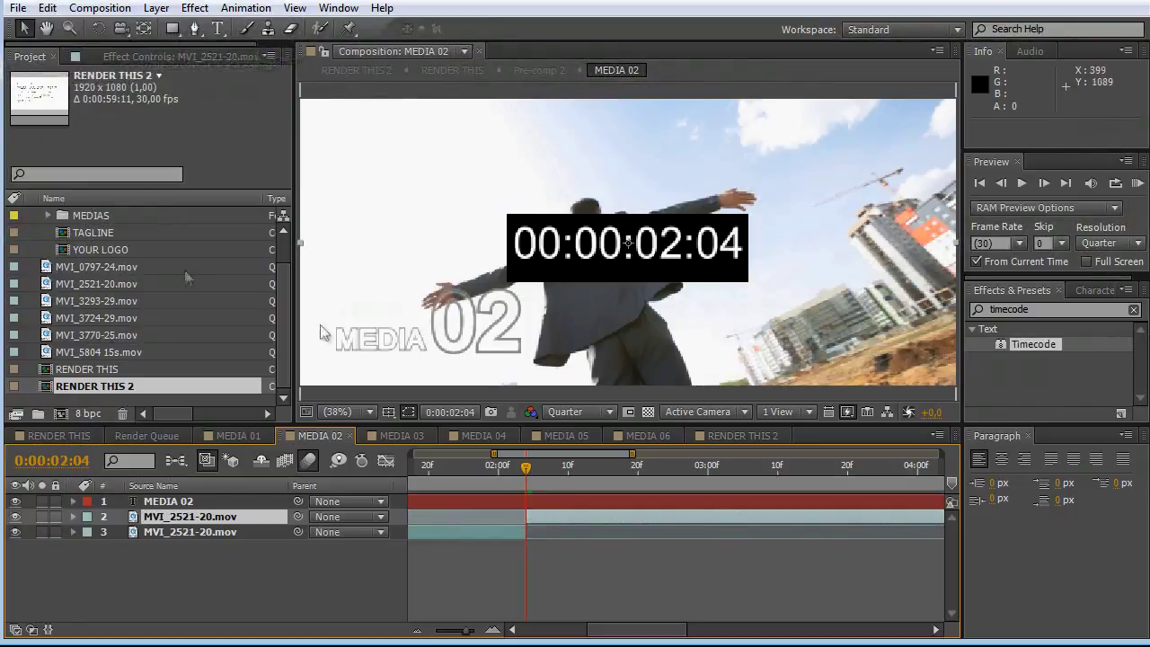
# - Time-stretch the later MVI_2521-20.mov piece with a smaller stretch factor, shrinking it to about ten frames
pyautogui.rightClick(554, 518)
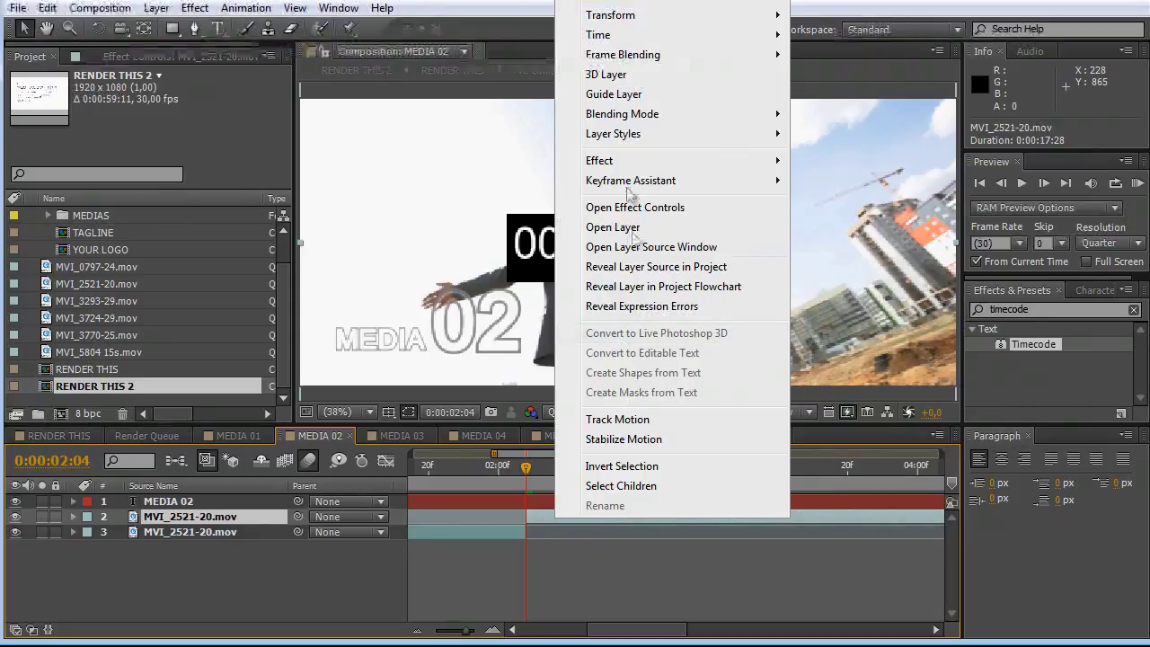
pyautogui.moveTo(644, 34)
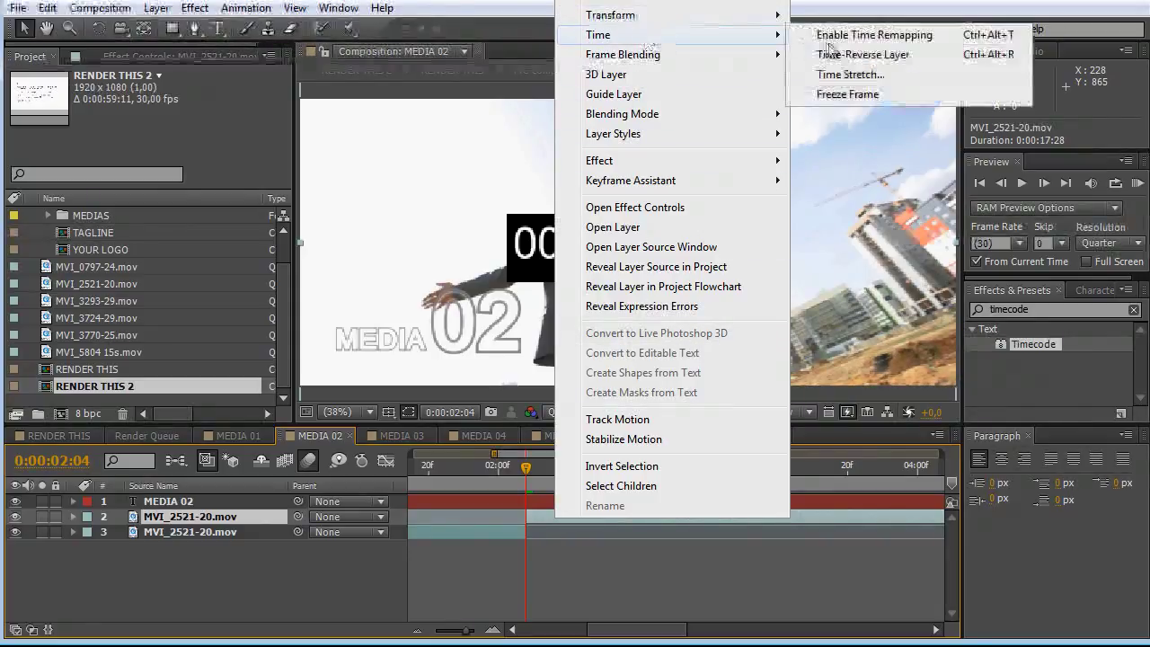
pyautogui.click(848, 76)
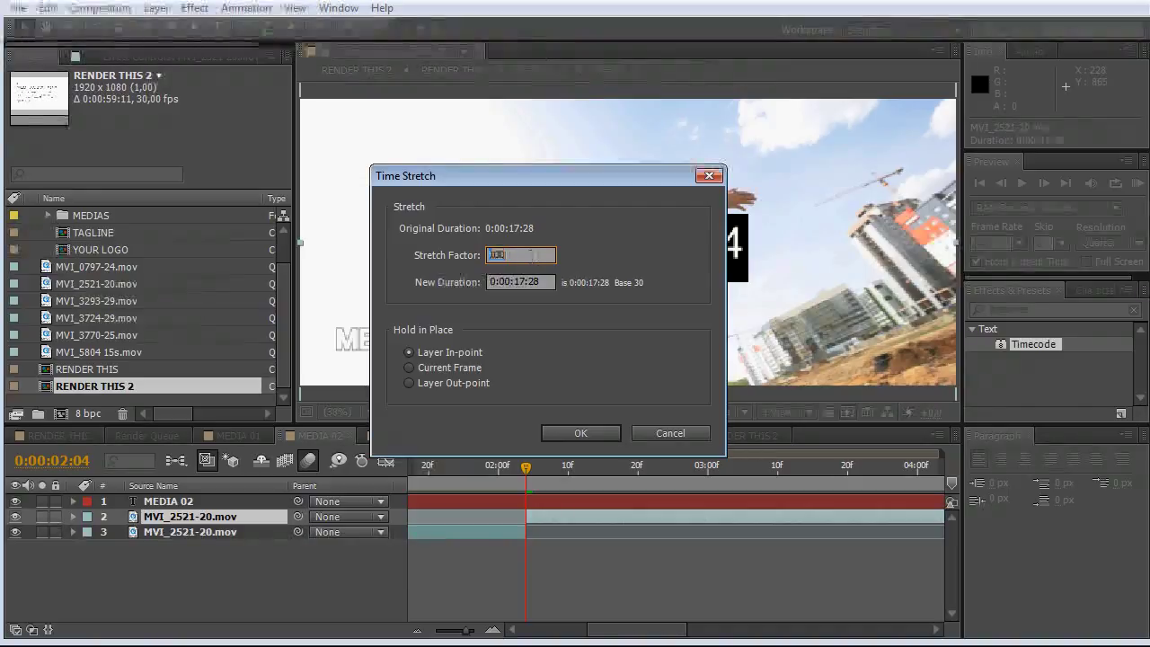
pyautogui.click(539, 257)
pyautogui.write('/51')
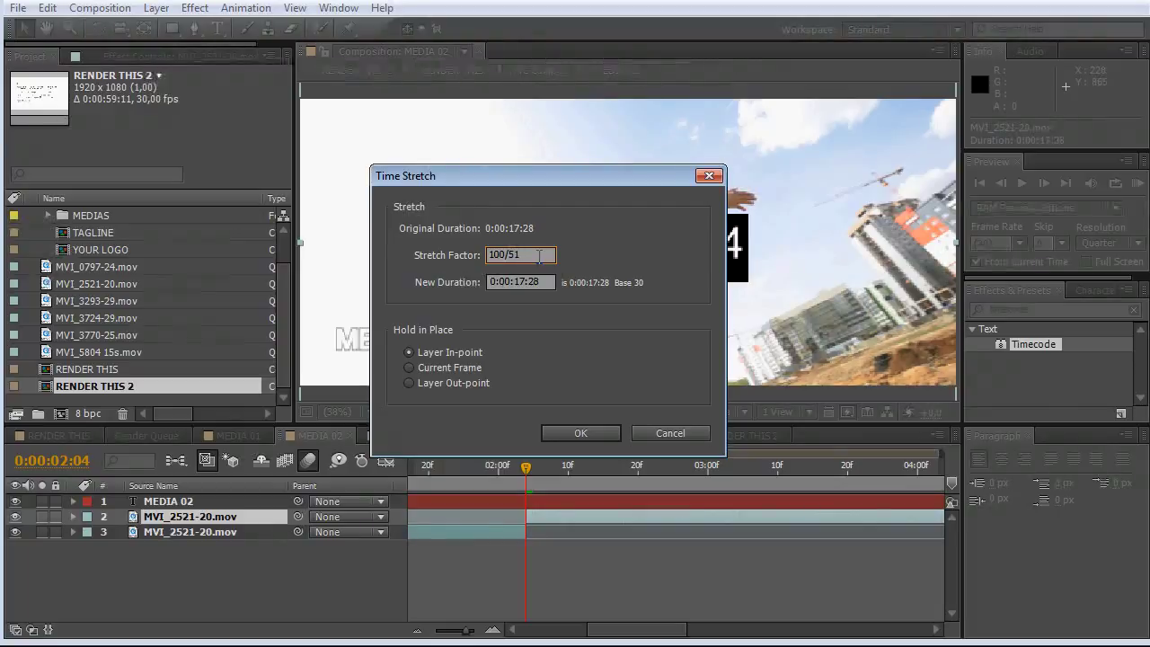
pyautogui.press('Return')
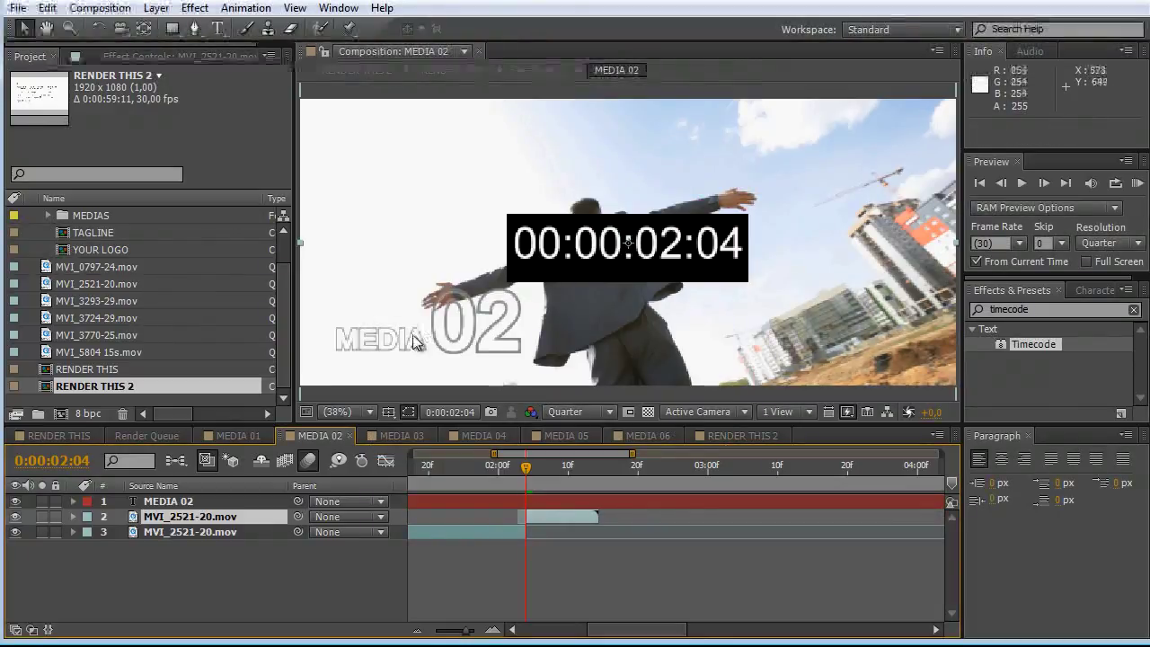
# - Scrub RENDER THIS 2 from about 0:00:08:03 to 0:00:13:03 to check the sped-up MEDIA 02 frames
pyautogui.click(732, 436)
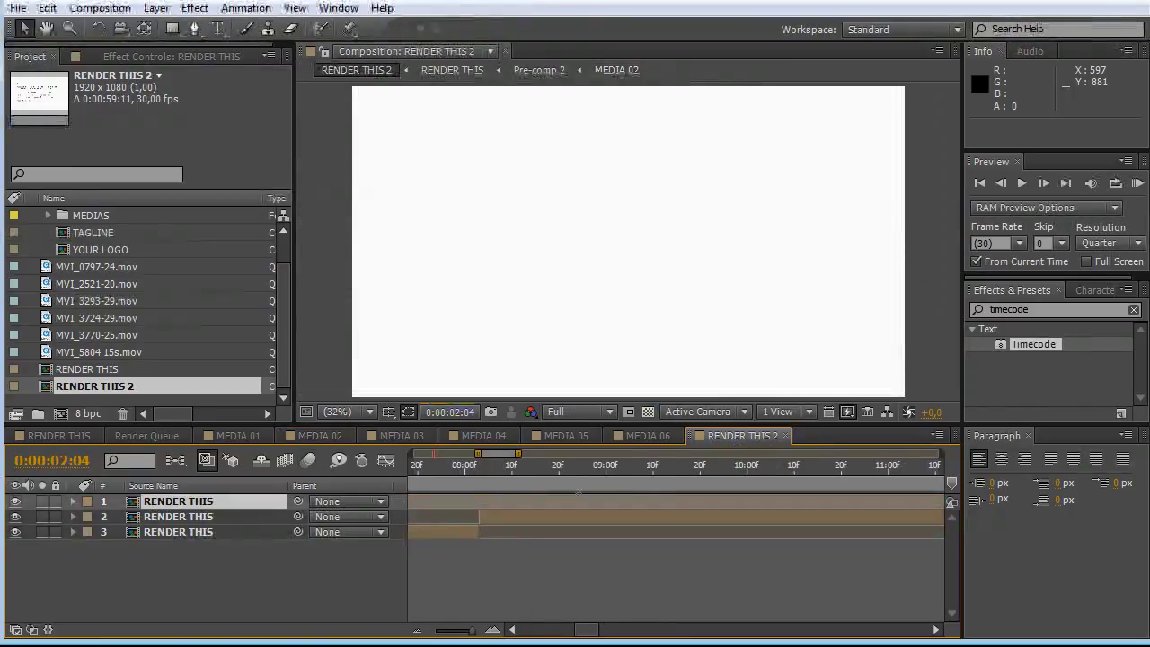
pyautogui.moveTo(553, 476); pyautogui.dragTo(826, 483)
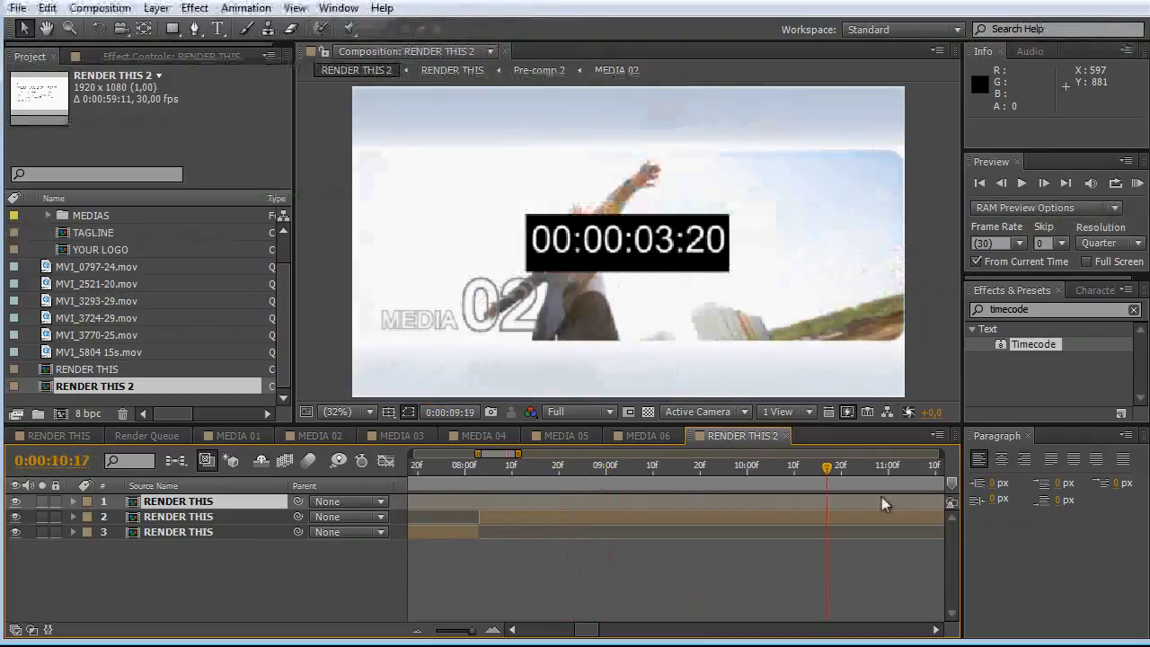
pyautogui.click(475, 469)
pyautogui.moveTo(473, 469); pyautogui.dragTo(504, 487)
pyautogui.moveTo(593, 632); pyautogui.dragTo(625, 637)
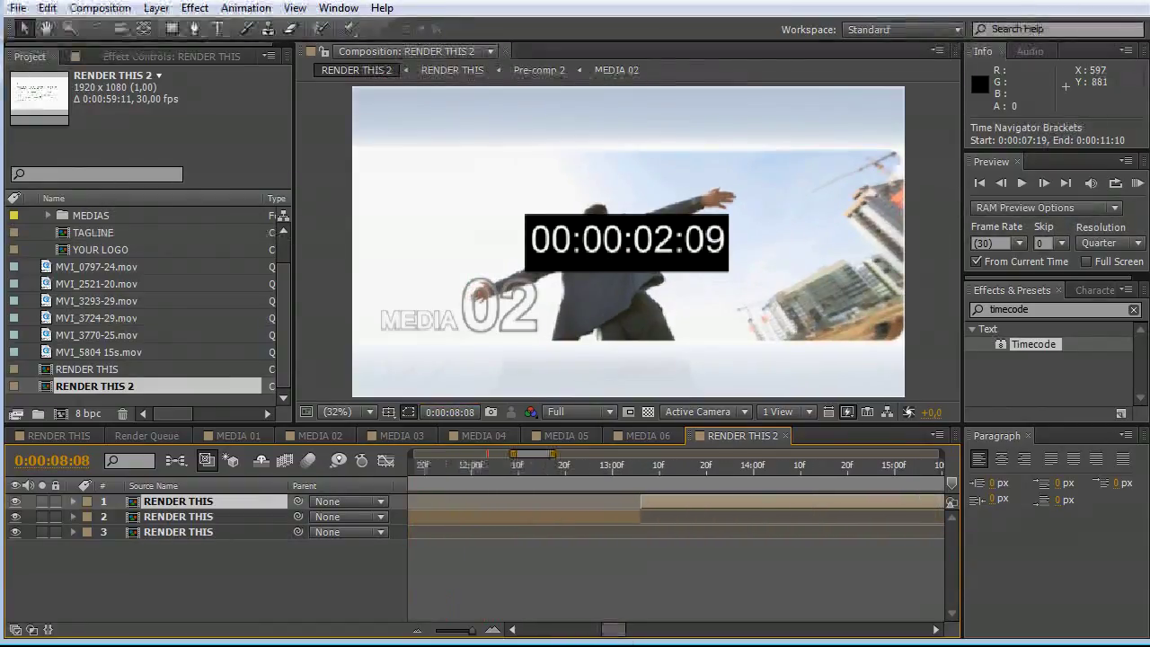
pyautogui.moveTo(615, 474); pyautogui.dragTo(640, 472)
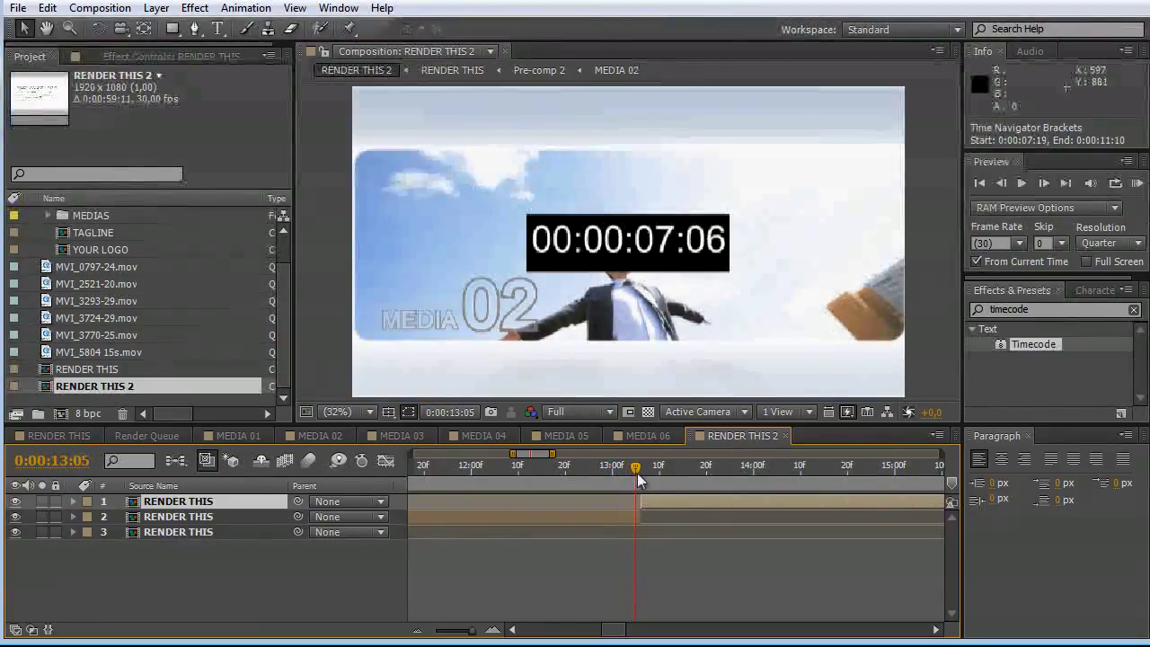
# - In MEDIA 02, split the short sped-up clip at 0:00:02:07
pyautogui.click(305, 436)
pyautogui.click(535, 473)
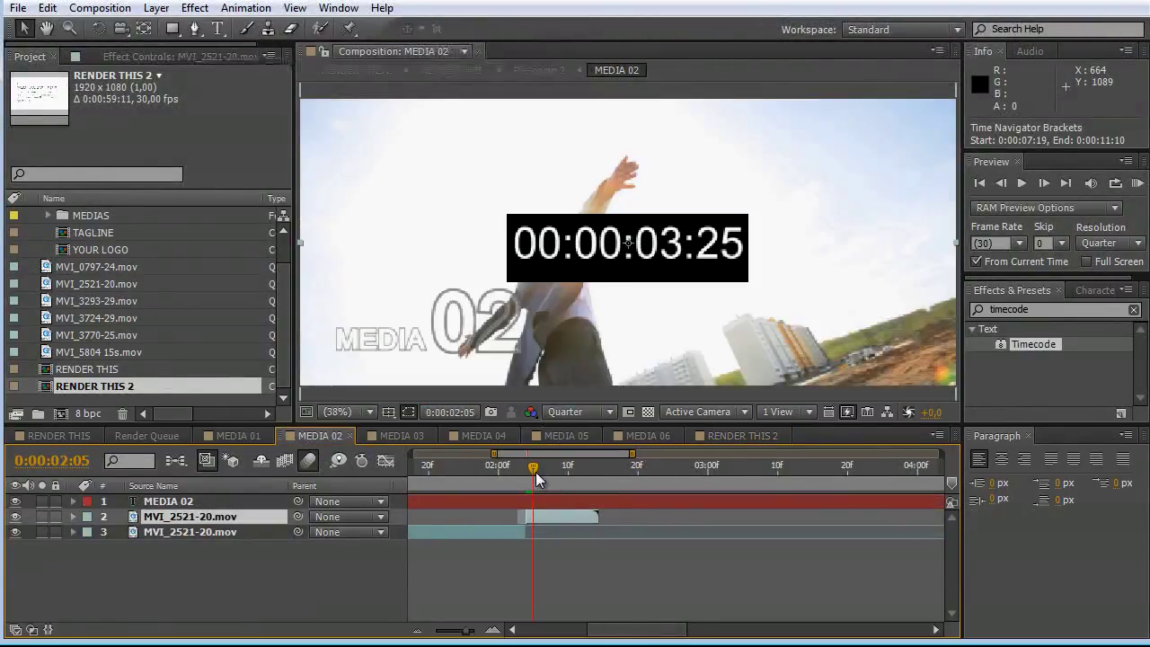
pyautogui.moveTo(541, 478); pyautogui.dragTo(550, 484)
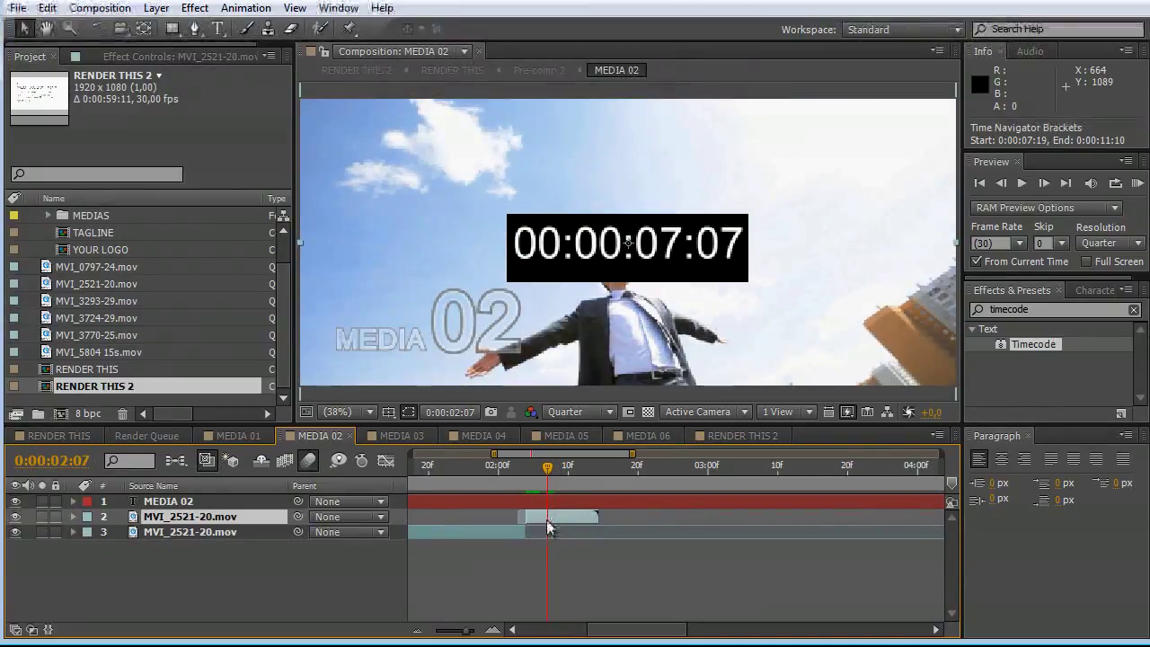
pyautogui.click(49, 9)
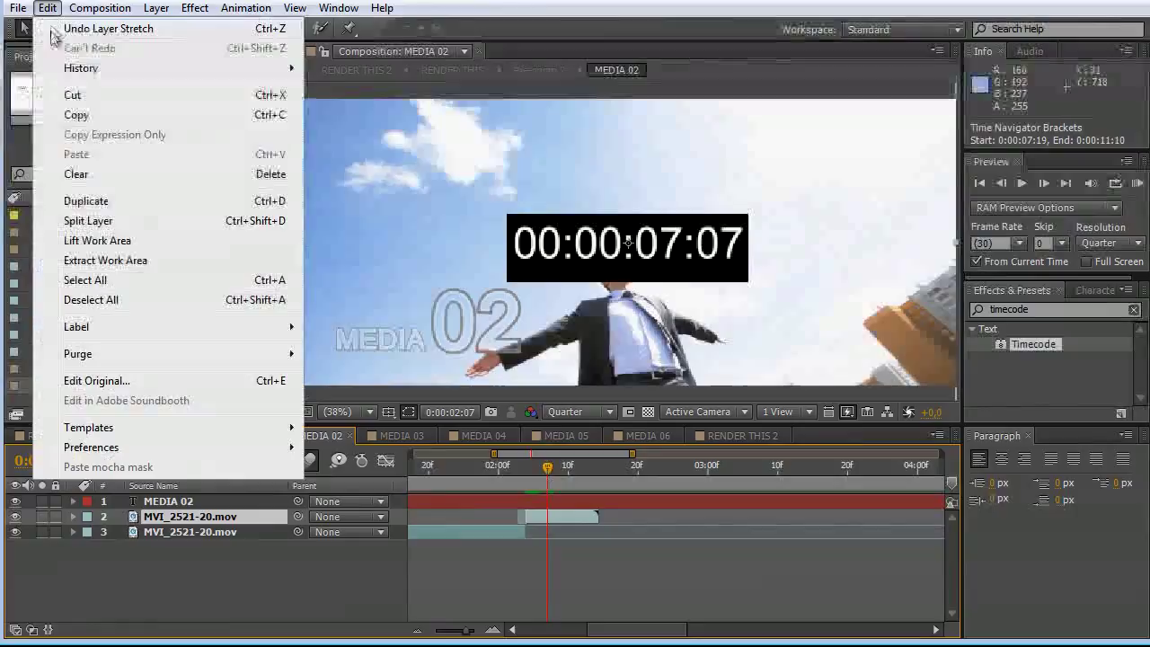
pyautogui.click(82, 221)
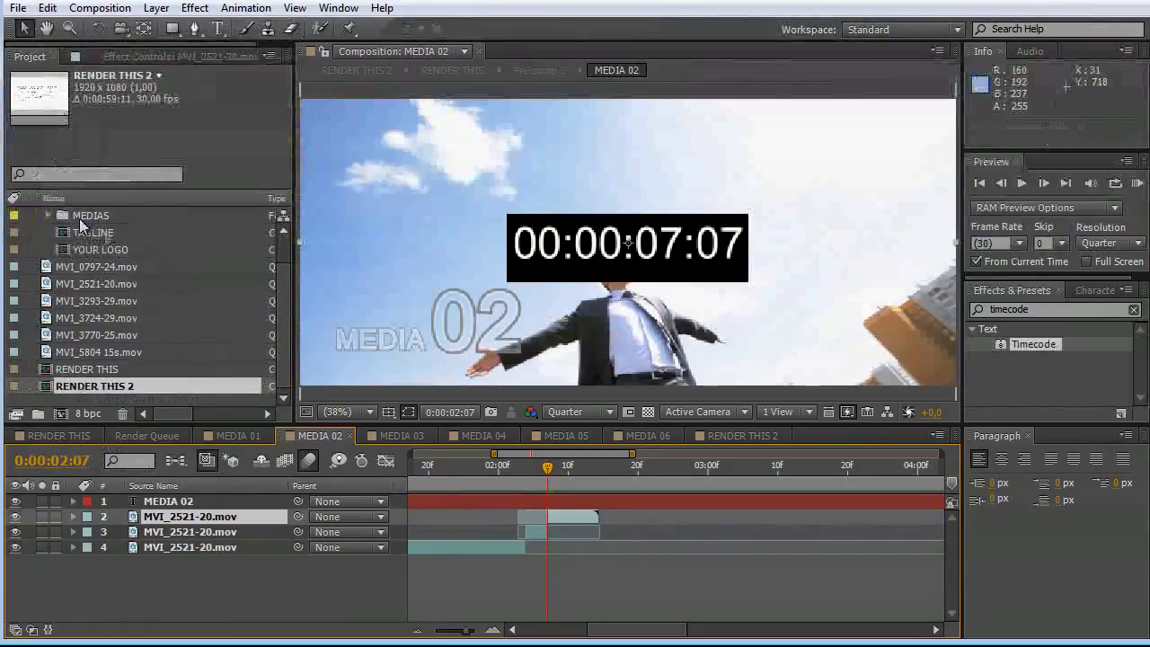
# - Time-stretch the new later piece to run much longer, then return to RENDER THIS 2
pyautogui.rightClick(571, 515)
pyautogui.moveTo(645, 375)
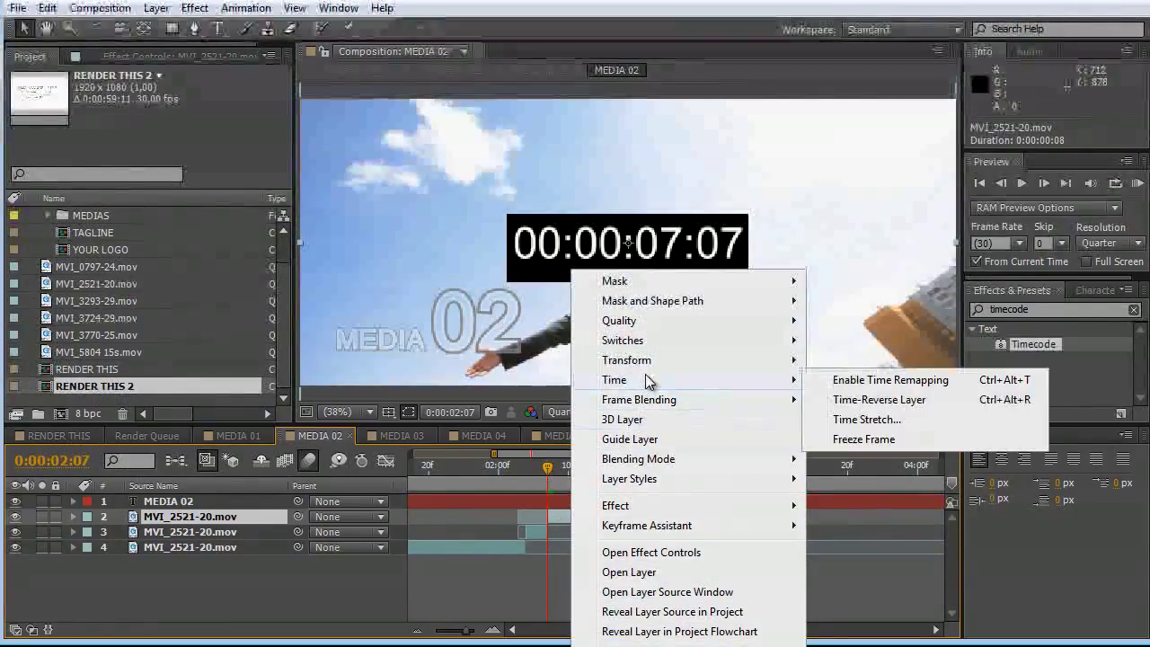
pyautogui.click(867, 419)
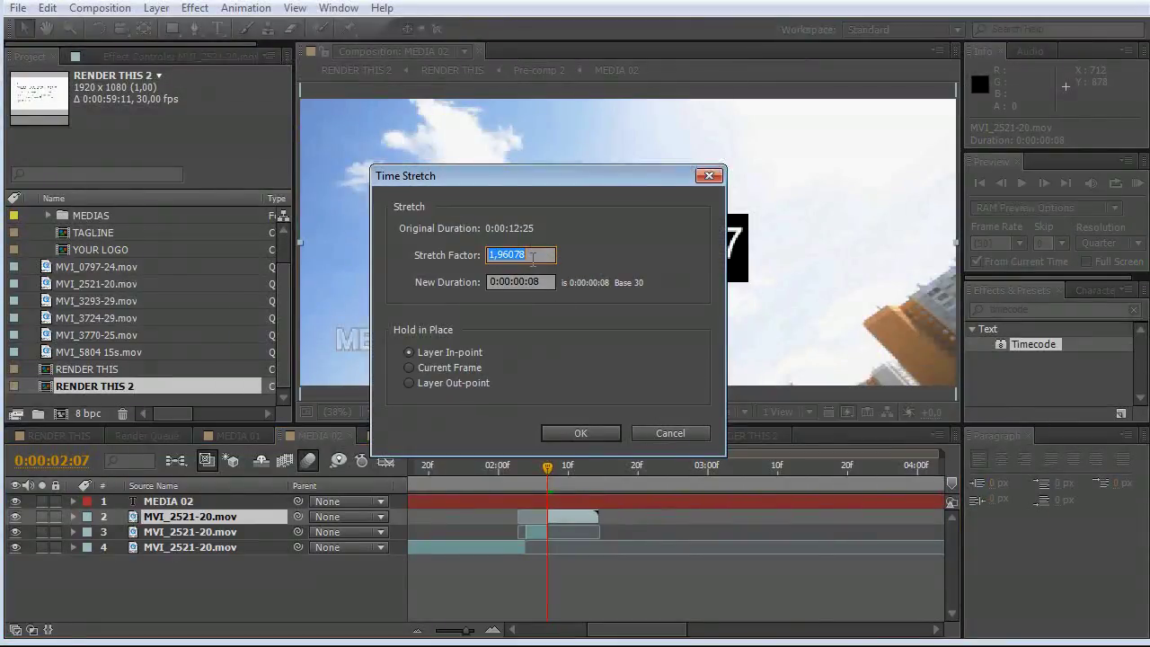
pyautogui.press('Return')
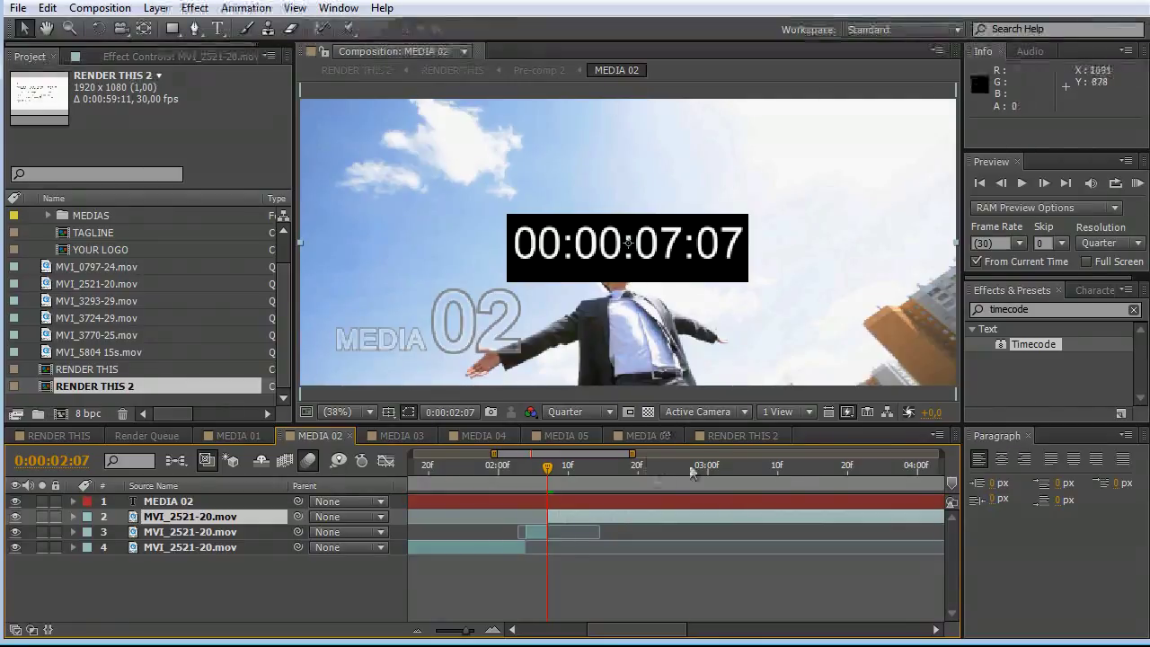
pyautogui.click(725, 436)
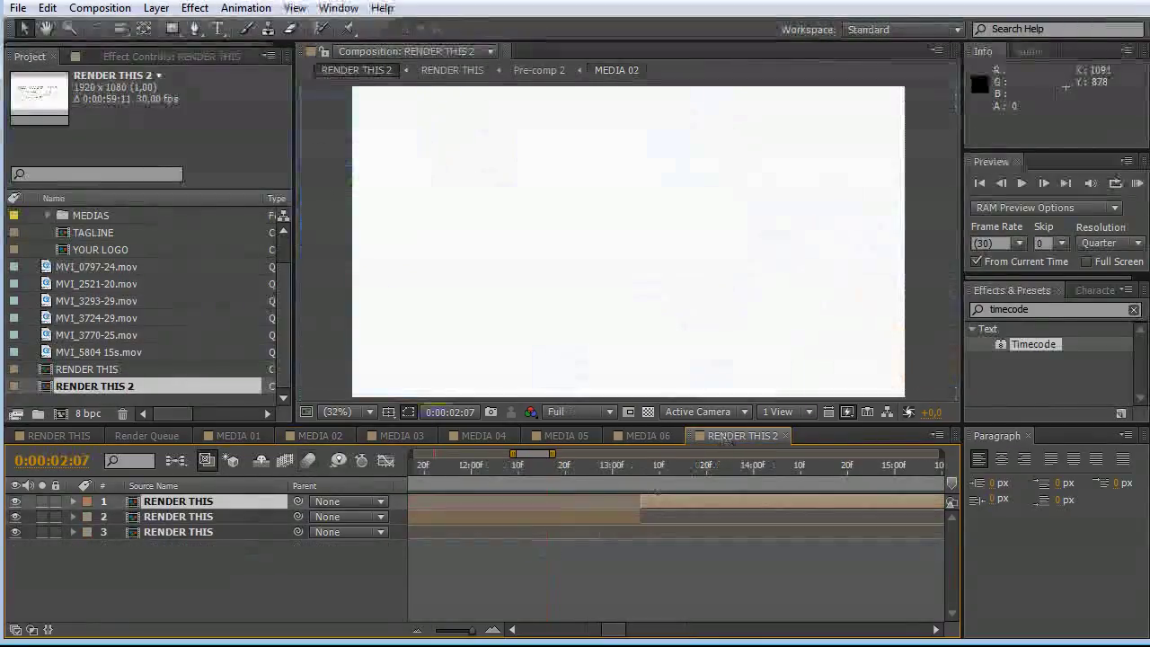
pyautogui.moveTo(609, 467)
pyautogui.mouseDown()
pyautogui.moveTo(708, 503)
pyautogui.moveTo(673, 498)
pyautogui.mouseUp()
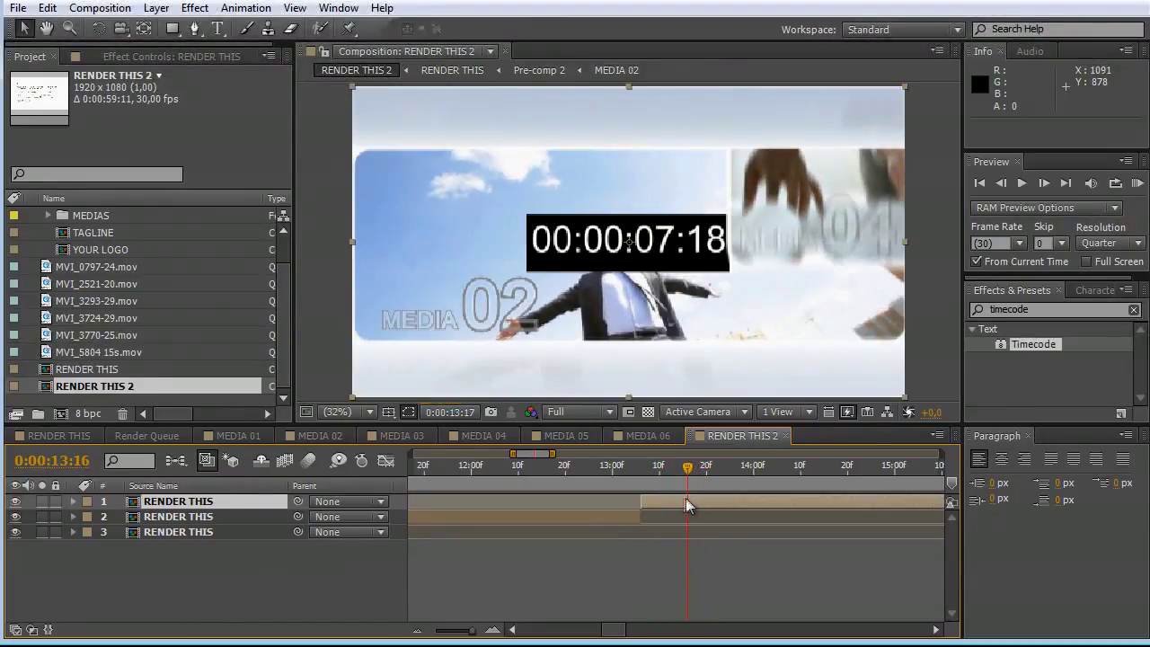
pyautogui.click(416, 630)
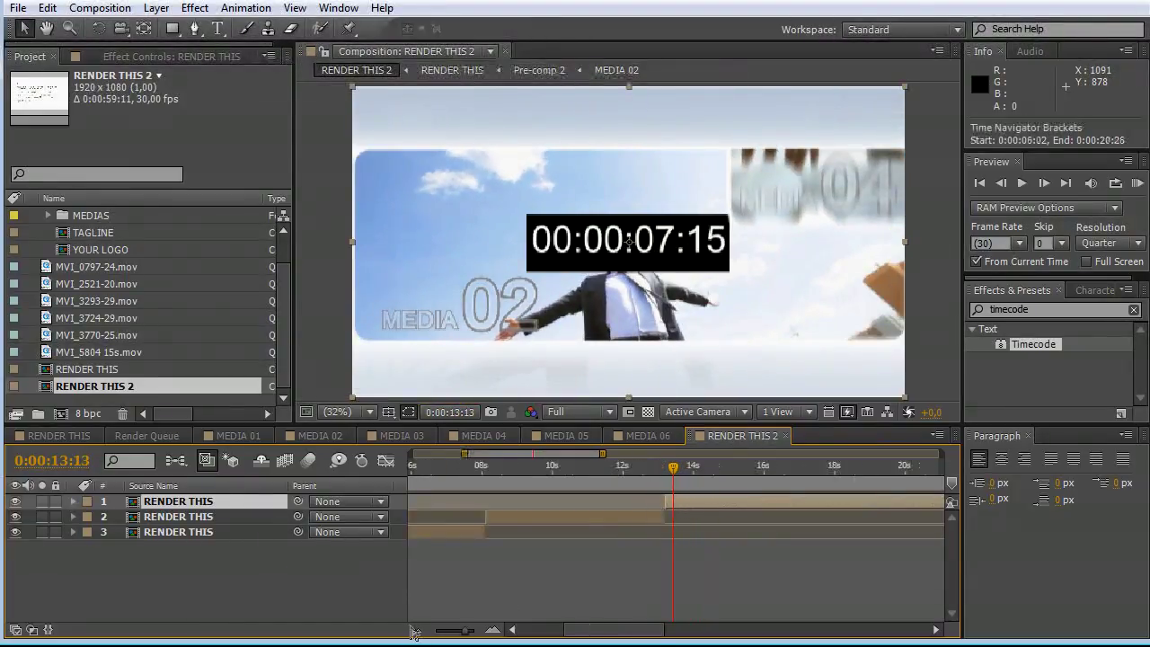
pyautogui.click(527, 467)
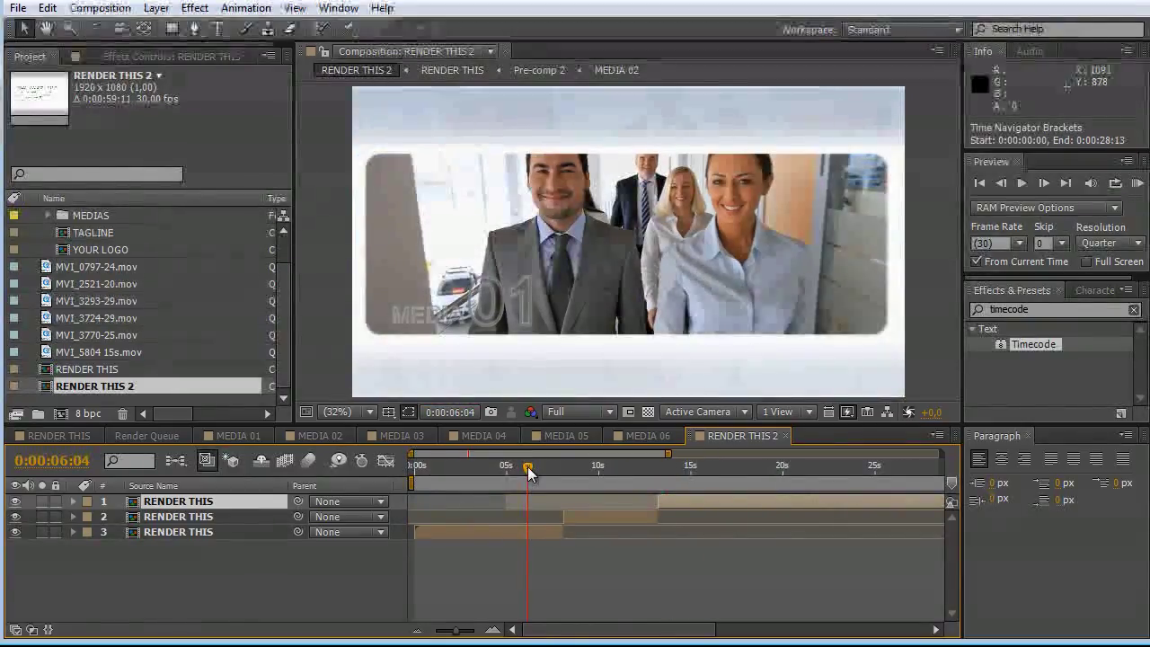
# - Render a RAM preview of RENDER THIS 2 and play it back in realtime from 0:00:06:04
pyautogui.press('KP_0')
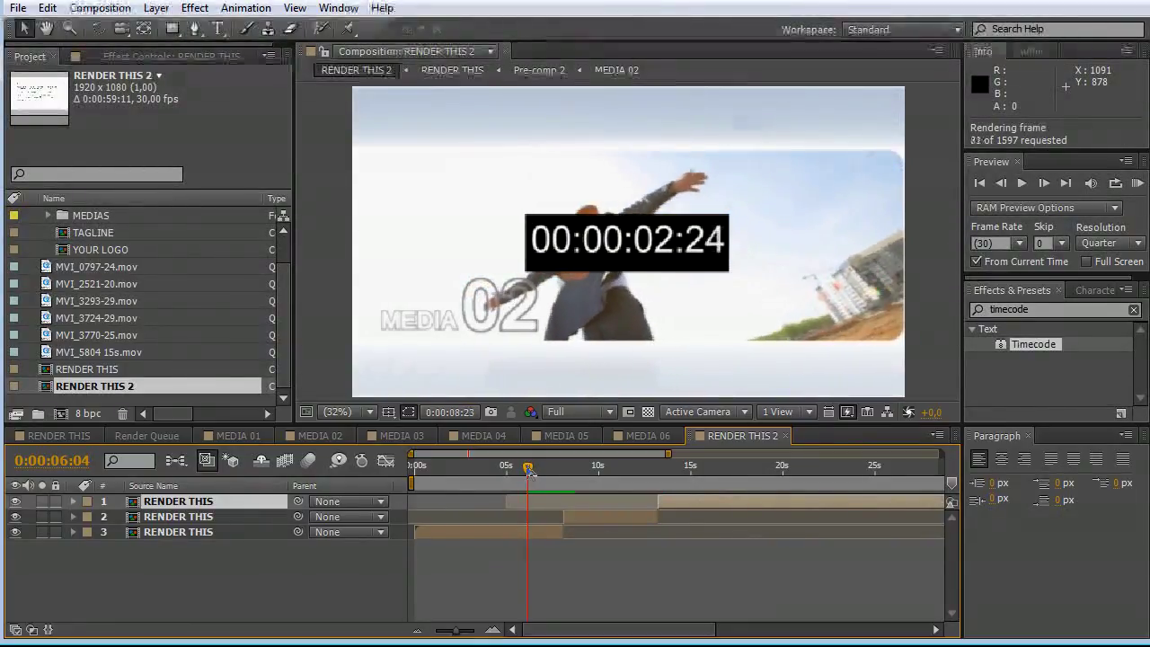
pyautogui.press('space')
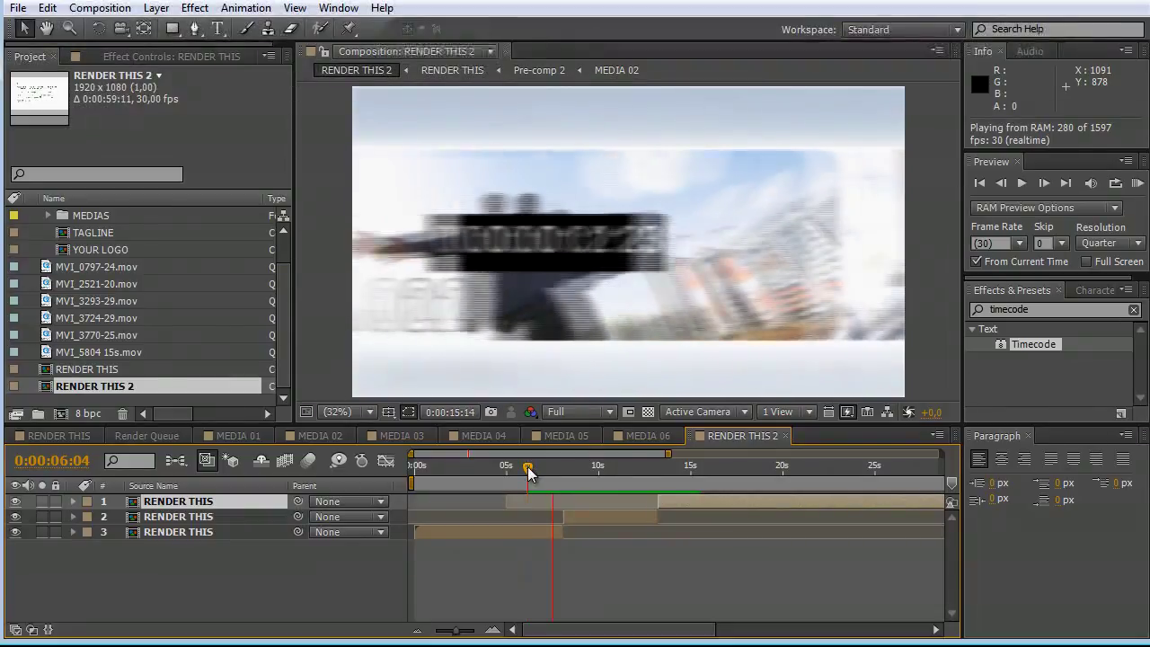